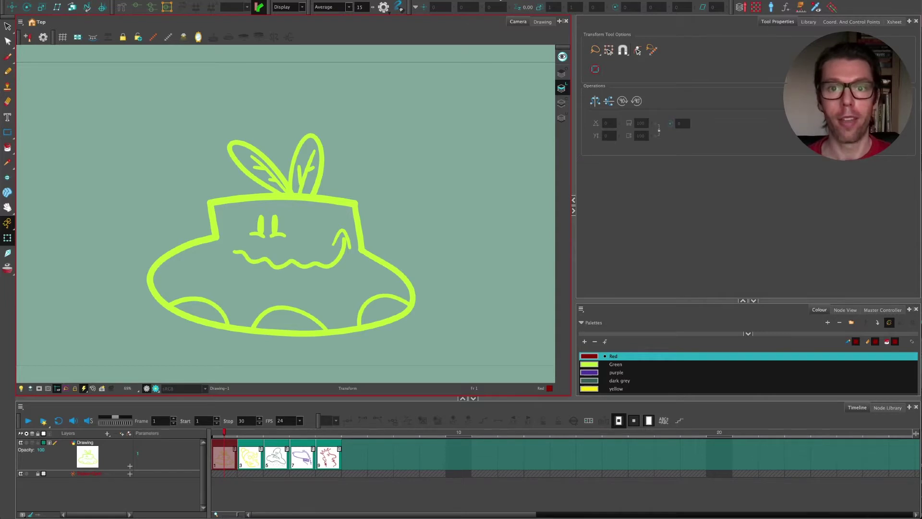
# Step: Scrub through the first frames of the Drawing layer to examine how its drawings are exposed
pyautogui.click(249, 435)
pyautogui.moveTo(249, 436)
pyautogui.mouseDown()
pyautogui.moveTo(320, 438)
pyautogui.moveTo(224, 438)
pyautogui.moveTo(302, 440)
pyautogui.moveTo(306, 447)
pyautogui.moveTo(220, 438)
pyautogui.moveTo(323, 440)
pyautogui.moveTo(220, 436)
pyautogui.mouseUp()
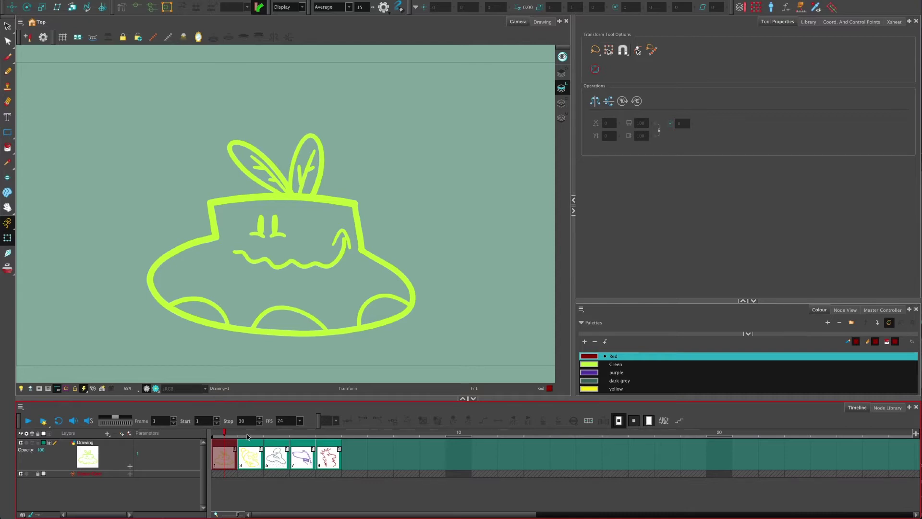
pyautogui.moveTo(250, 435)
pyautogui.mouseDown()
pyautogui.moveTo(273, 436)
pyautogui.moveTo(232, 432)
pyautogui.mouseUp()
pyautogui.click(251, 435)
pyautogui.press('.')
pyautogui.click(226, 434)
pyautogui.moveTo(260, 451); pyautogui.dragTo(266, 454)
# Step: Delete the drawing exposures on frames 5, 4, 3, 2 and 1 of the Drawing layer
pyautogui.click(326, 460)
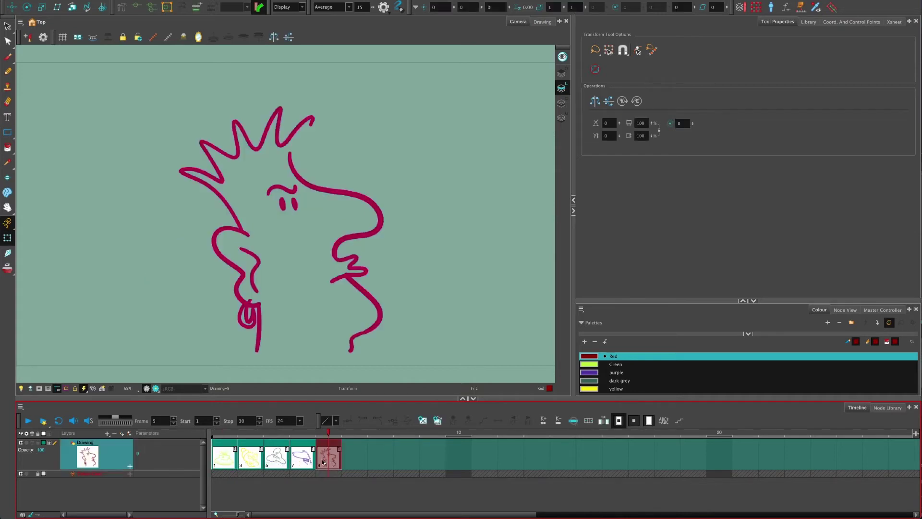
pyautogui.press('Delete')
pyautogui.click(303, 460)
pyautogui.press('Delete')
pyautogui.click(277, 456)
pyautogui.press('Delete')
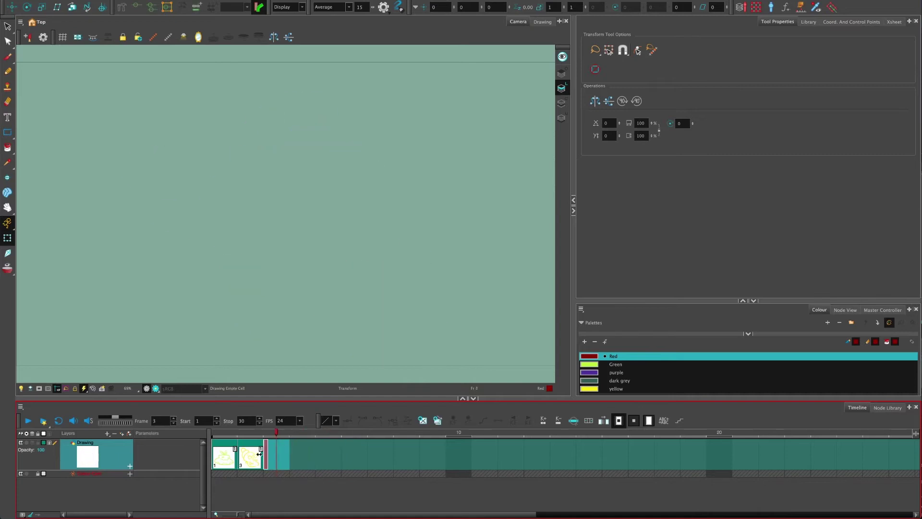
pyautogui.click(255, 454)
pyautogui.press('Delete')
pyautogui.click(230, 454)
pyautogui.press('Delete')
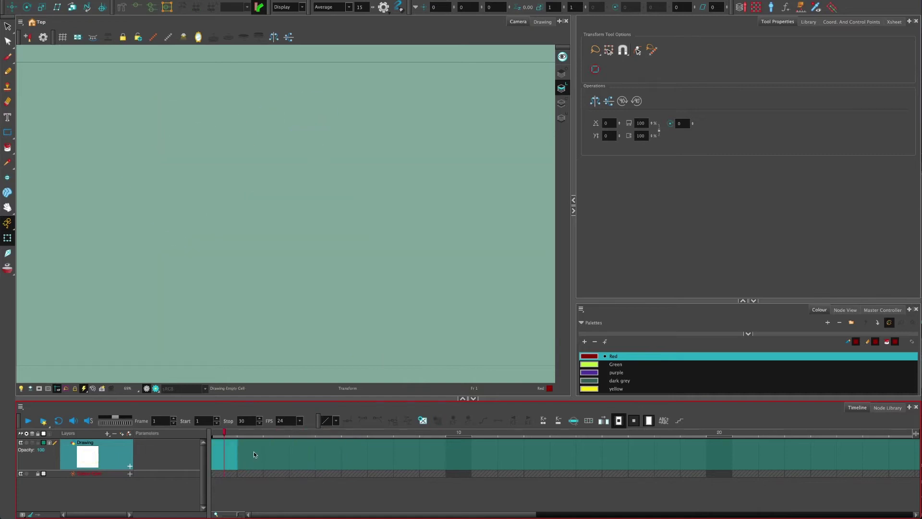
# Step: Use drawing substitution from the Library to expose drawing 1 on frames 1 and 2
pyautogui.click(810, 22)
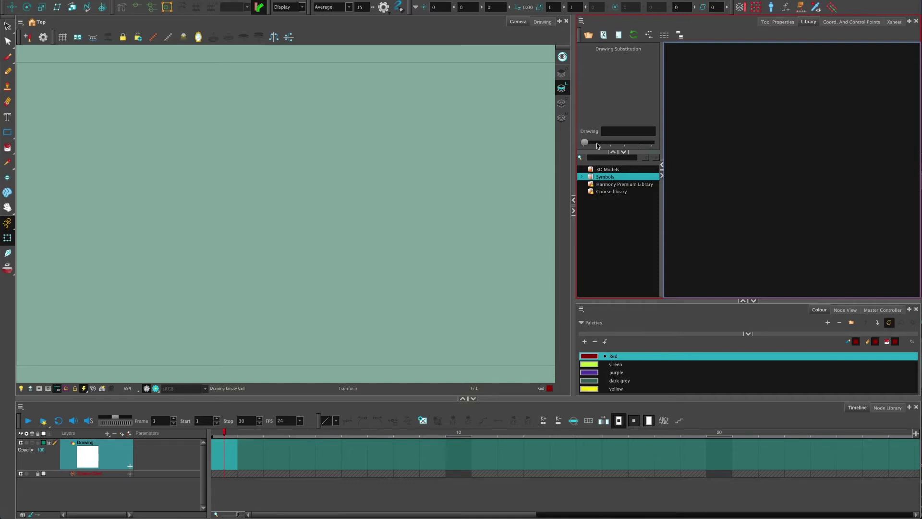
pyautogui.moveTo(598, 143)
pyautogui.mouseDown()
pyautogui.moveTo(621, 146)
pyautogui.moveTo(599, 143)
pyautogui.mouseUp()
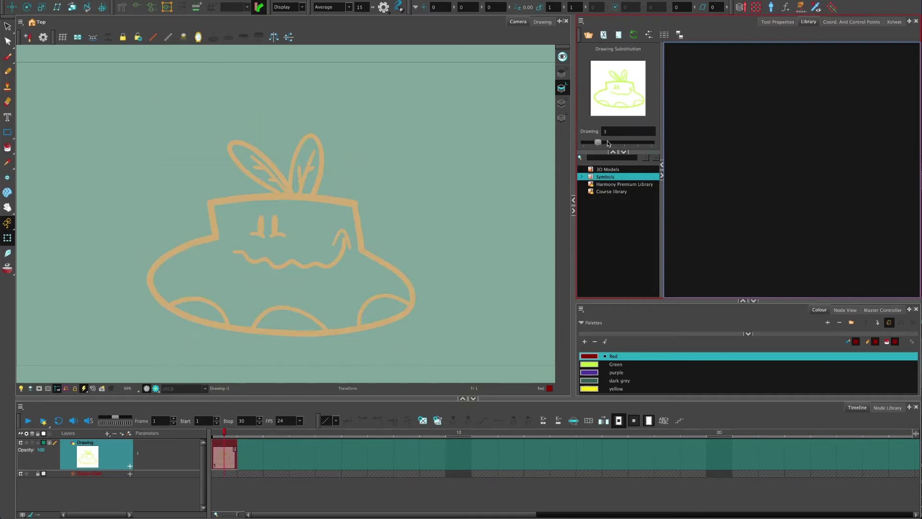
pyautogui.click(248, 460)
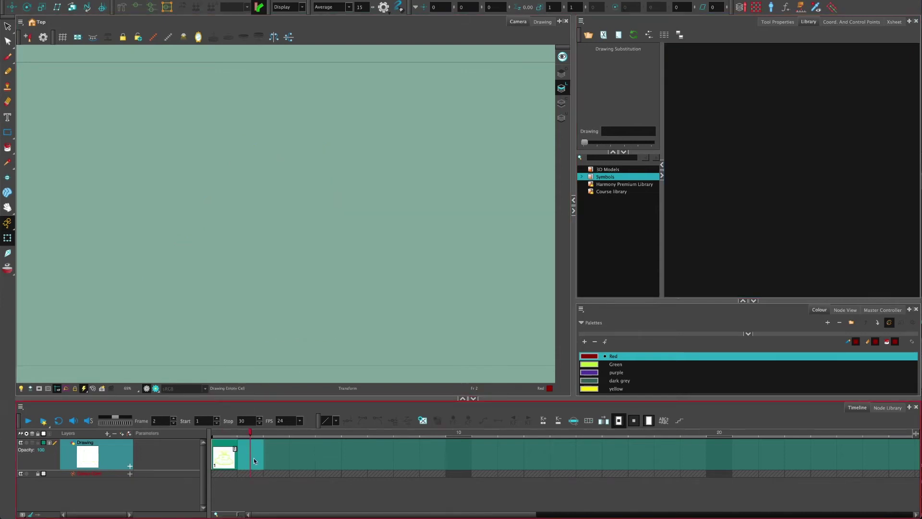
pyautogui.press('=')
pyautogui.press('=')
pyautogui.press('=')
pyautogui.press('=')
pyautogui.press('=')
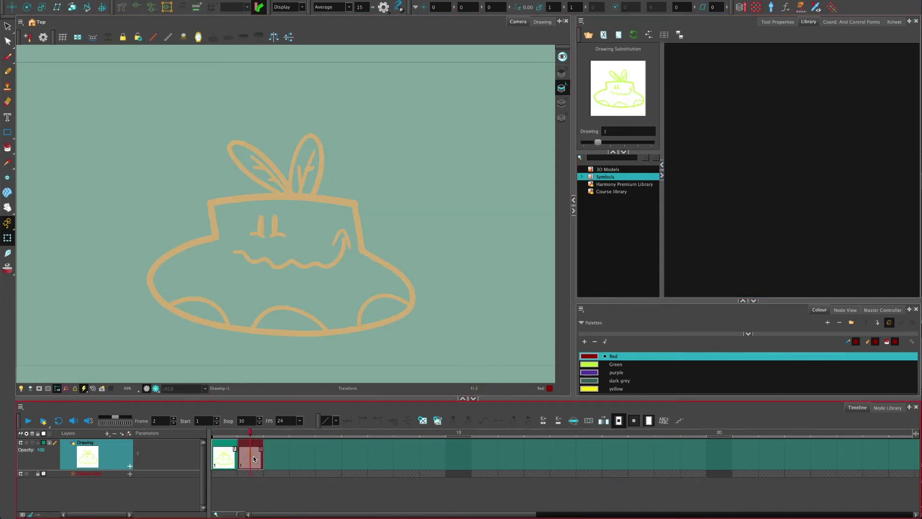
pyautogui.press('=')
pyautogui.press('=')
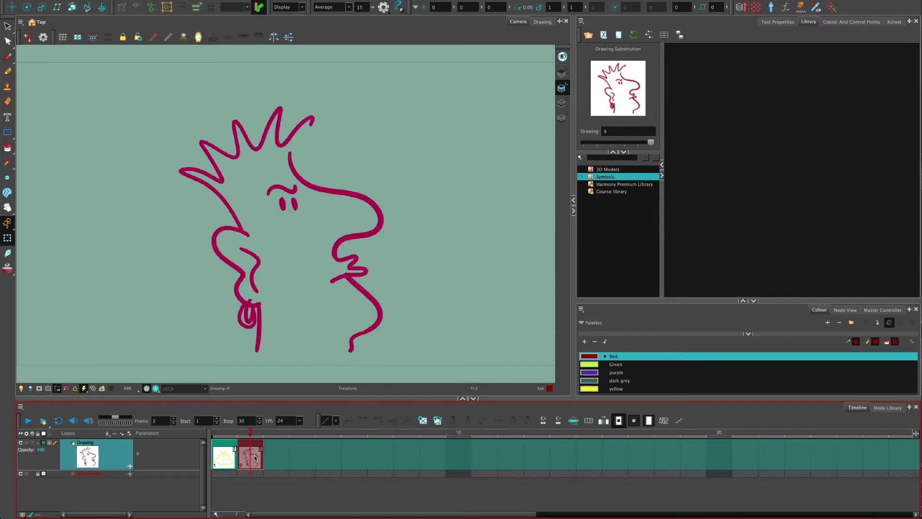
pyautogui.press('=')
pyautogui.press('=')
pyautogui.press('=')
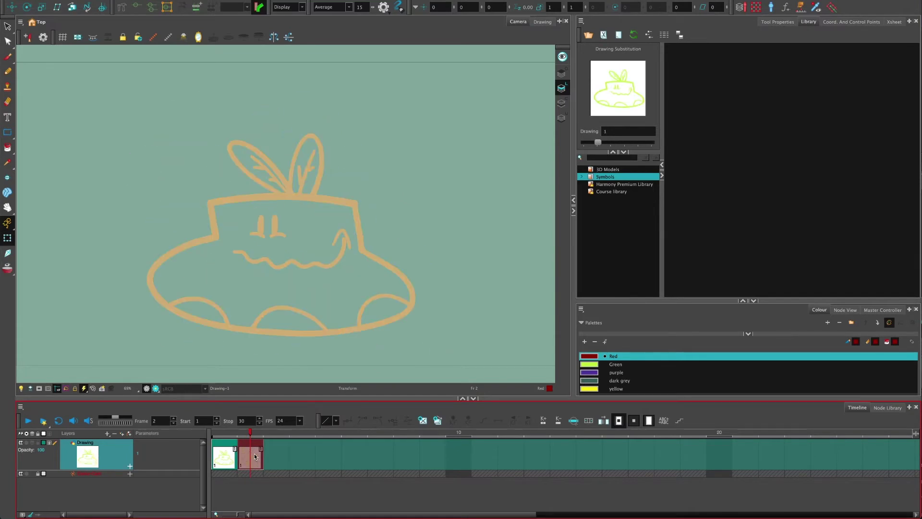
# Step: Substitute the drawing on frame 1 of the Drawing layer with drawing 5
pyautogui.click(233, 455)
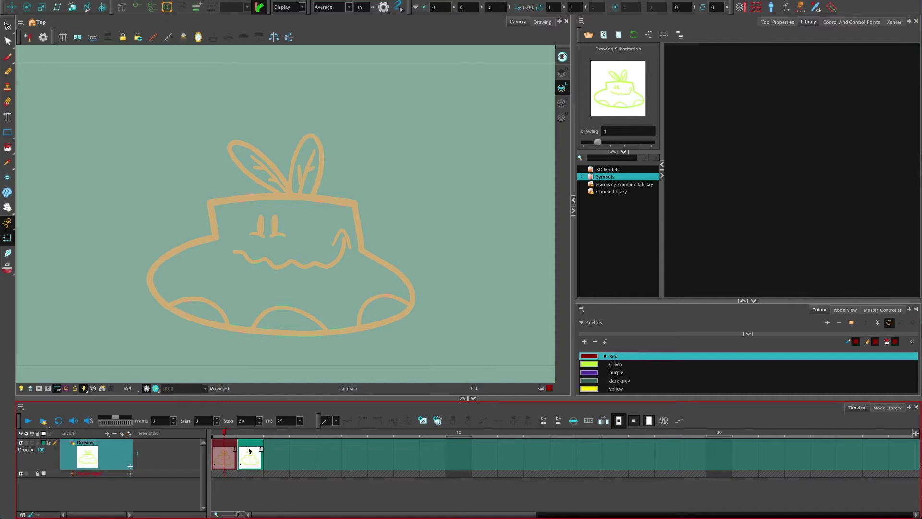
pyautogui.press(']')
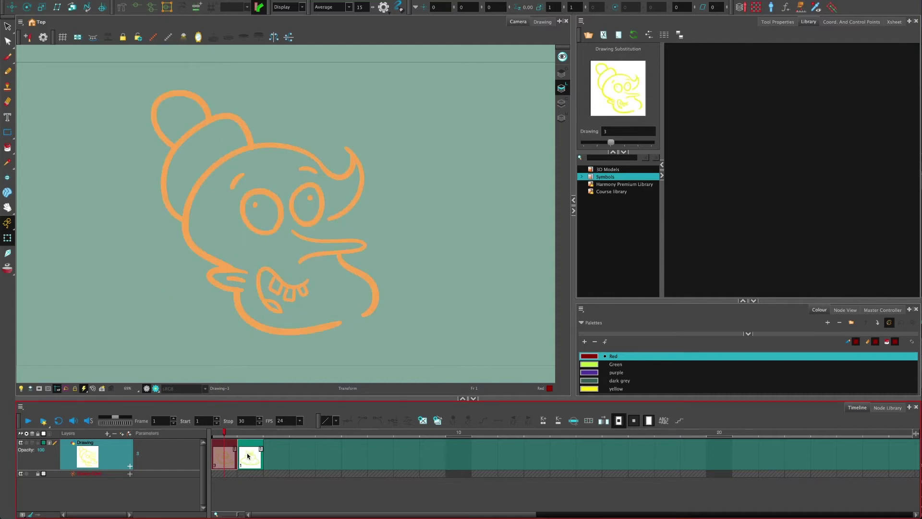
pyautogui.press(']')
pyautogui.press('[')
pyautogui.press(']')
pyautogui.press(']')
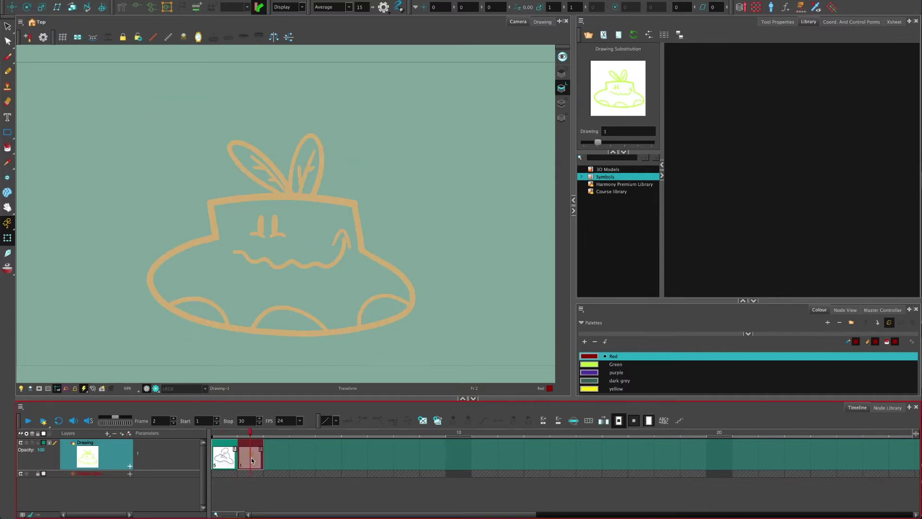
# Step: Expose drawing 5 on the empty frame 3 using drawing substitution
pyautogui.click(273, 462)
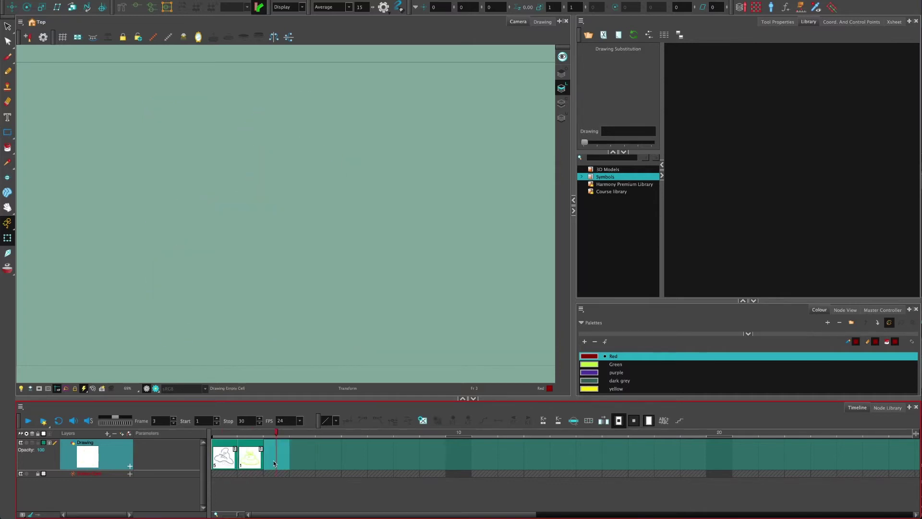
pyautogui.press(']')
pyautogui.press(']')
pyautogui.press(']')
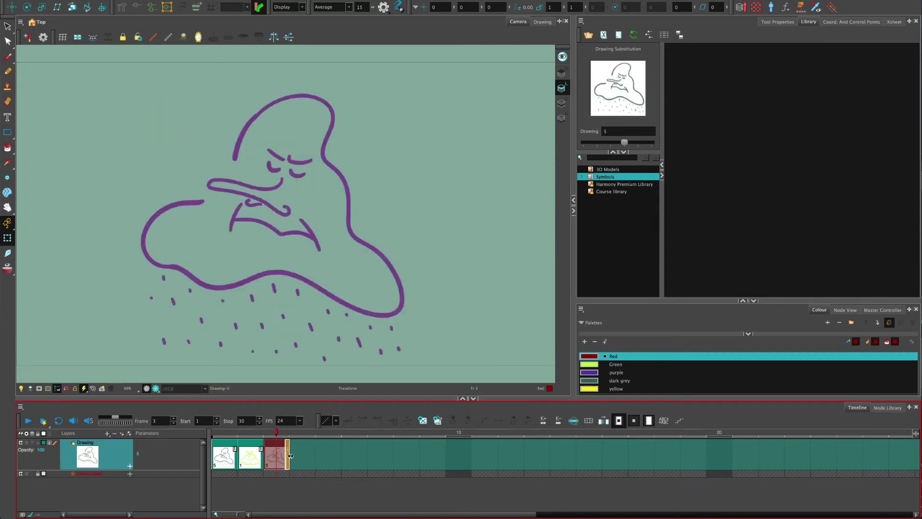
# Step: Cycle through the available drawings on frame 4 and expose drawing 9 there
pyautogui.click(298, 459)
pyautogui.press(']')
pyautogui.press(']')
pyautogui.press(']')
pyautogui.press(']')
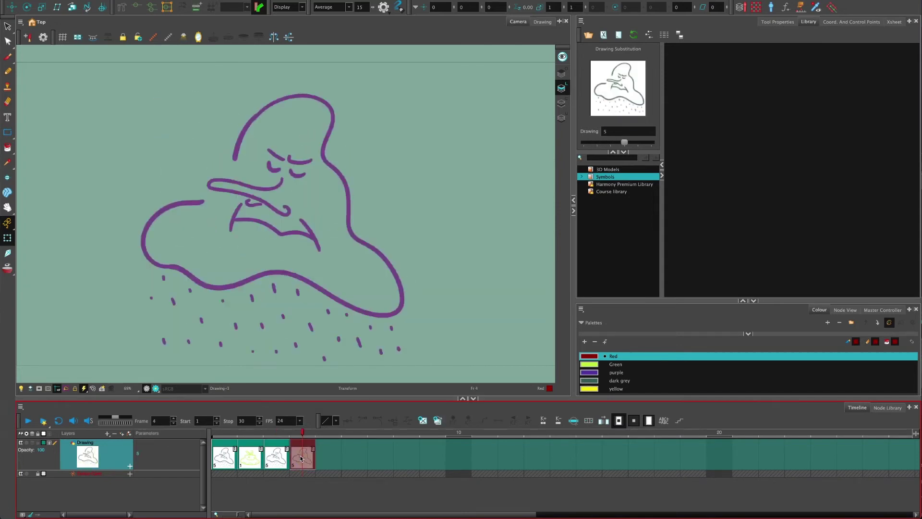
# Step: Expose drawing 7 on the empty frame 5 by cycling through the layer's drawings
pyautogui.click(323, 454)
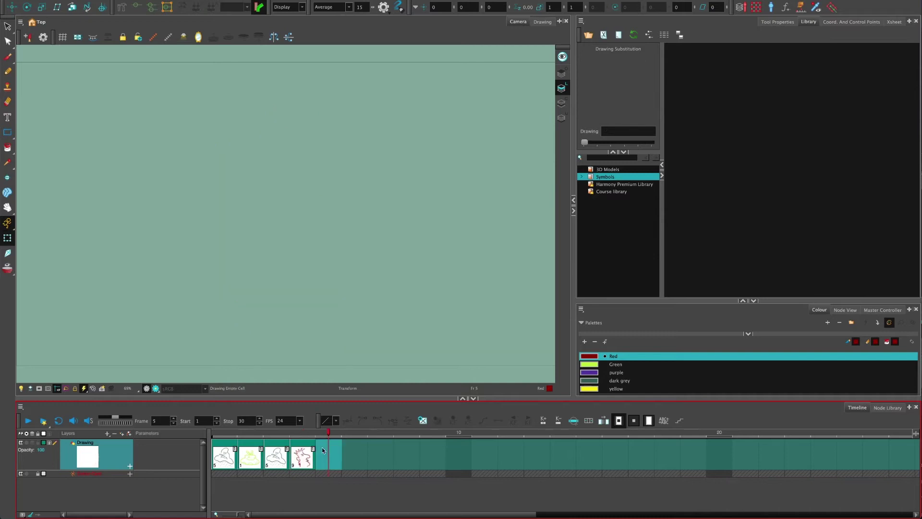
pyautogui.press(']')
pyautogui.press(']')
pyautogui.press(']')
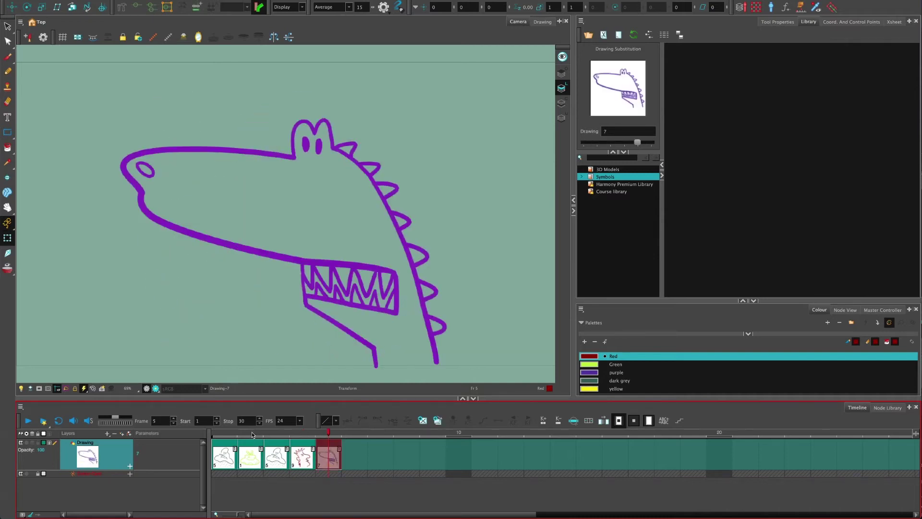
# Step: Review the drawings exposed on frames 1 to 5, checking their order and names
pyautogui.click(222, 434)
pyautogui.click(262, 436)
pyautogui.click(329, 442)
pyautogui.click(302, 442)
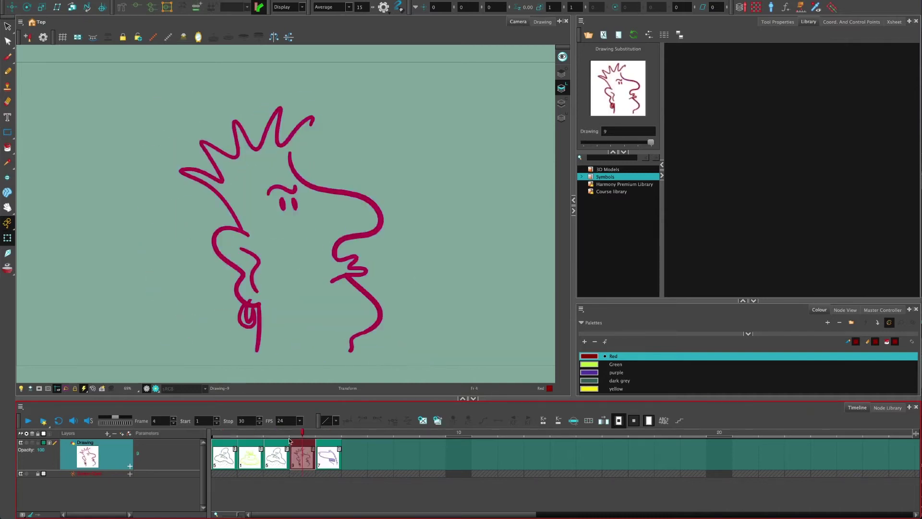
pyautogui.click(222, 440)
pyautogui.click(249, 445)
pyautogui.click(277, 443)
pyautogui.click(303, 443)
pyautogui.click(329, 443)
pyautogui.click(277, 443)
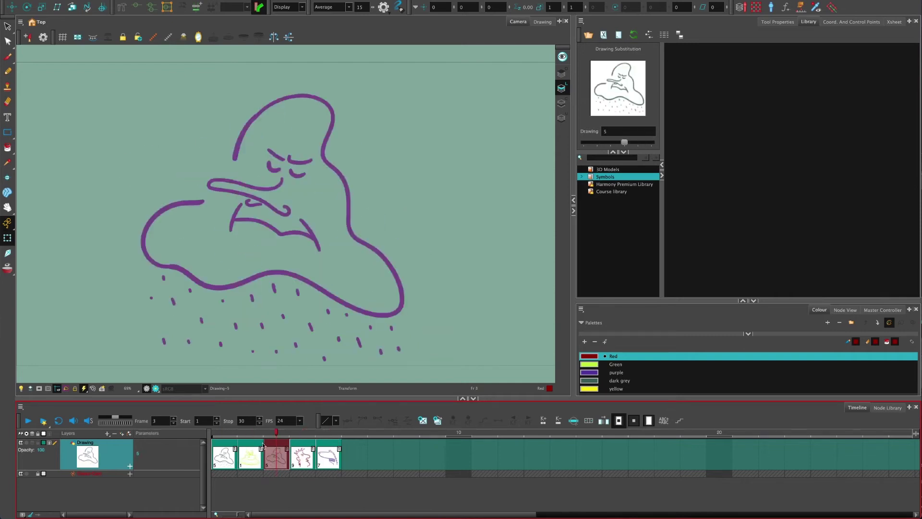
pyautogui.click(224, 444)
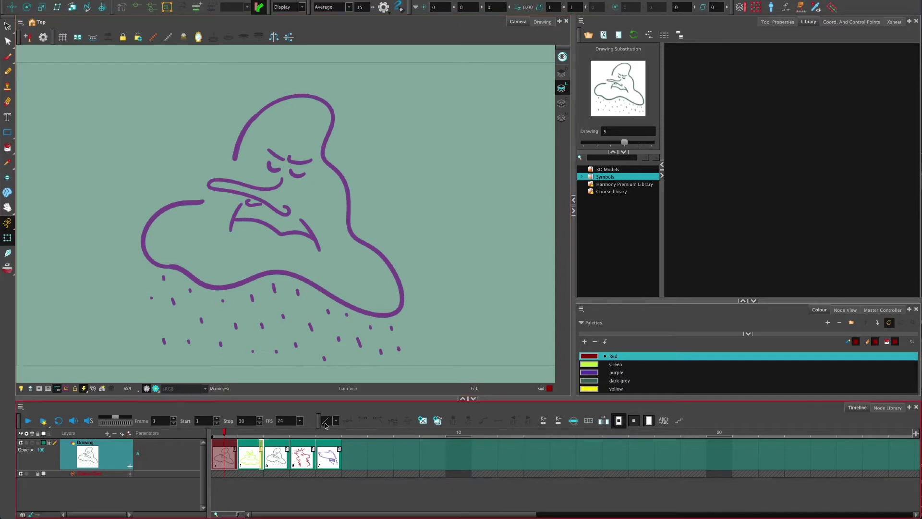
# Step: Select the cells of frames 1 to 5 in the Xsheet and rename their drawings by frame
pyautogui.click(895, 23)
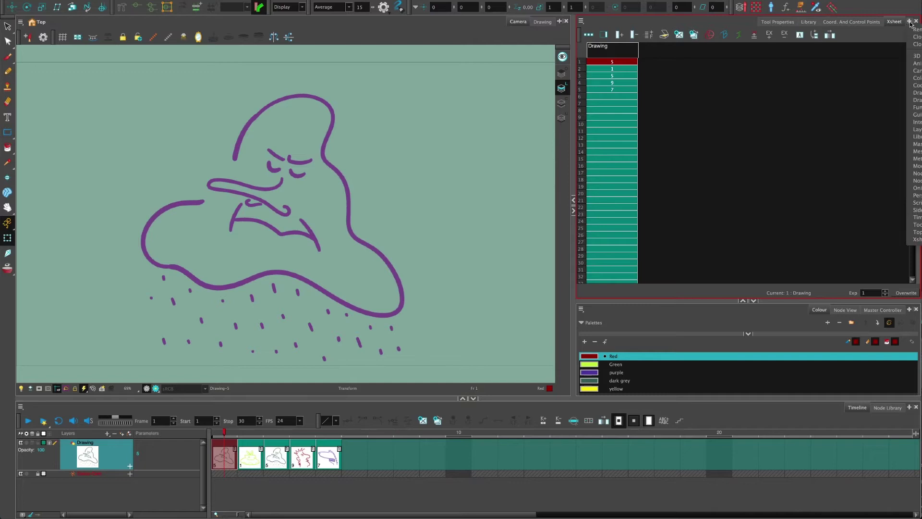
pyautogui.keyDown('shift'); pyautogui.click(617, 90); pyautogui.keyUp('shift')
pyautogui.rightClick(621, 90)
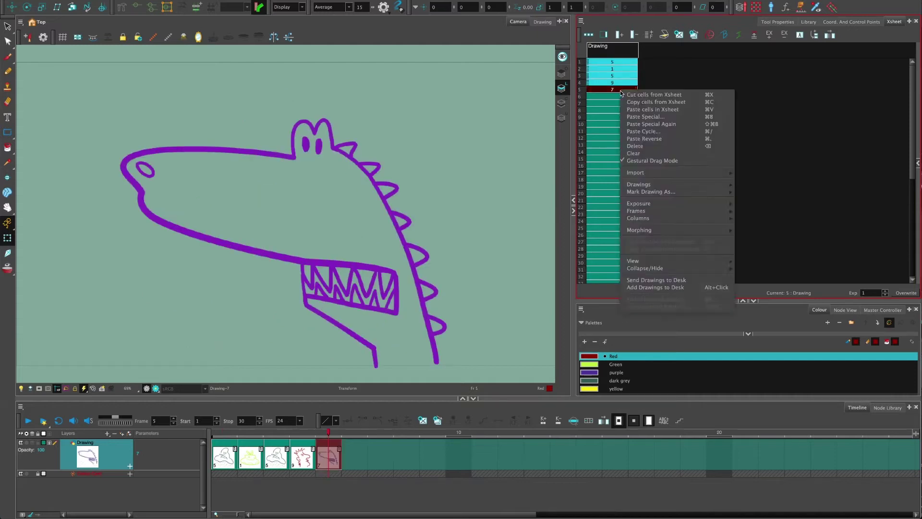
pyautogui.click(621, 92)
pyautogui.press('super+z')
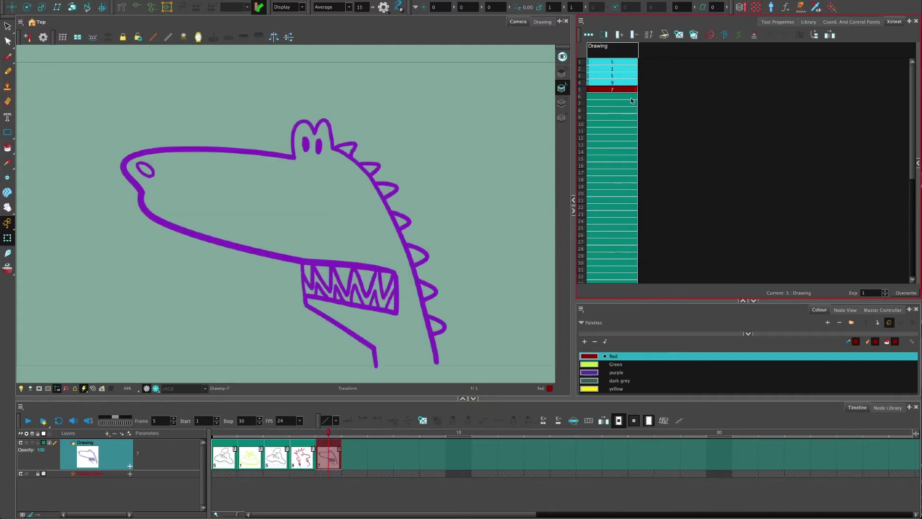
pyautogui.rightClick(621, 79)
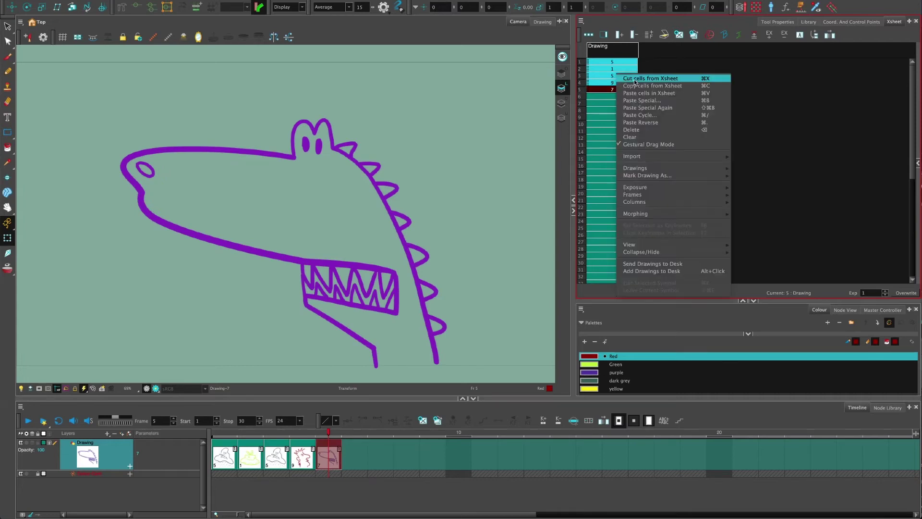
pyautogui.moveTo(676, 160)
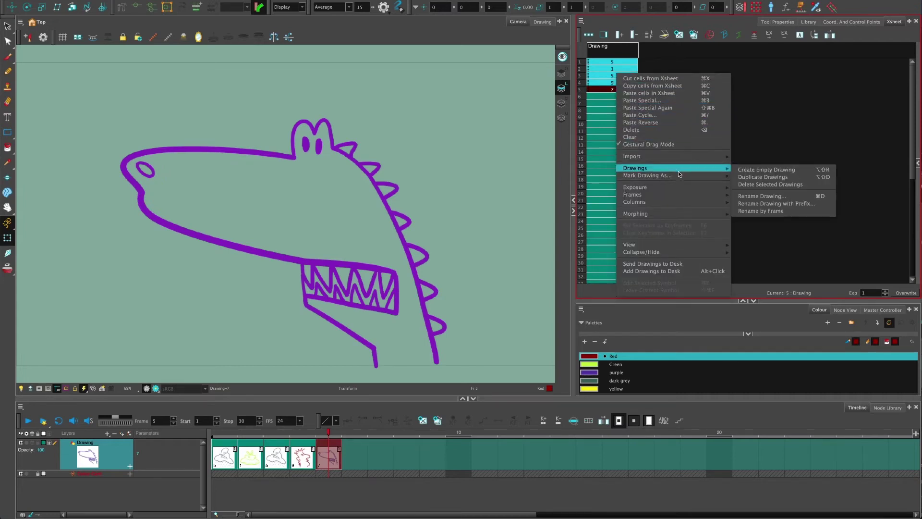
pyautogui.moveTo(720, 167)
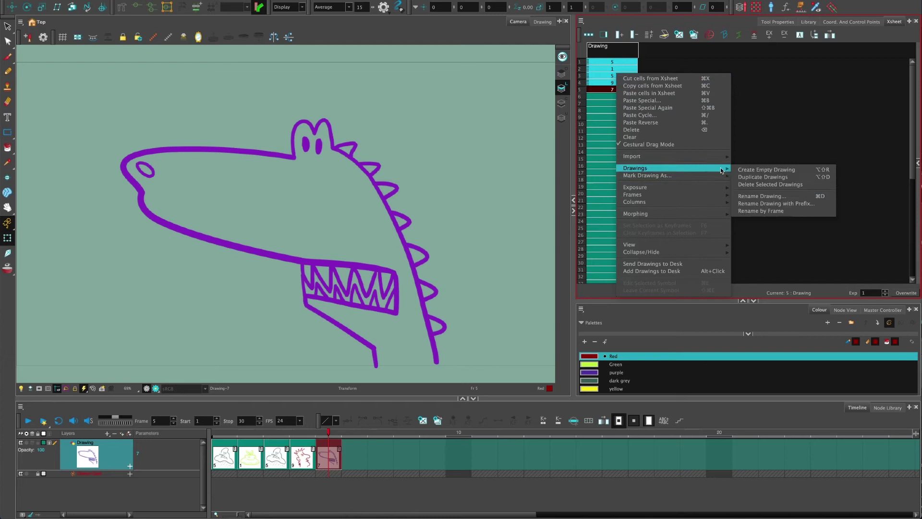
pyautogui.click(755, 212)
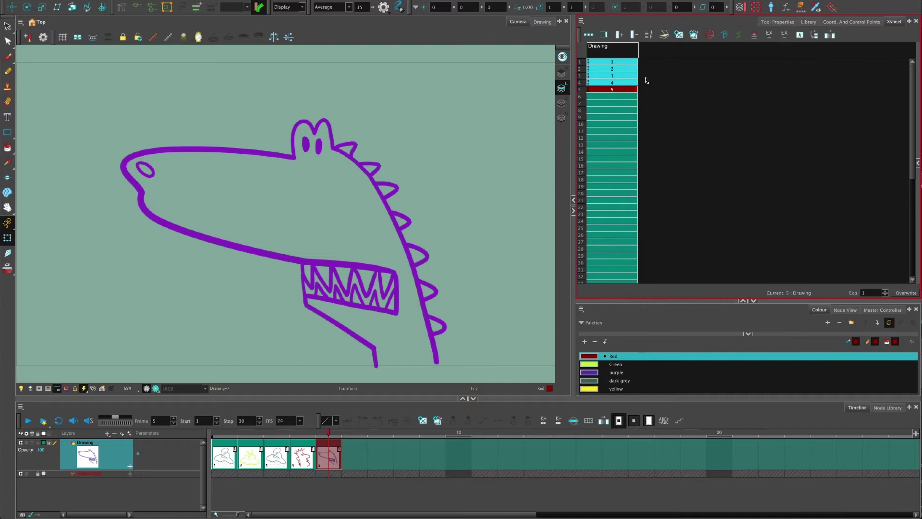
# Step: Compare the drawings on frames 1 and 3 and undo the rename by frame
pyautogui.click(607, 75)
pyautogui.click(605, 82)
pyautogui.click(604, 75)
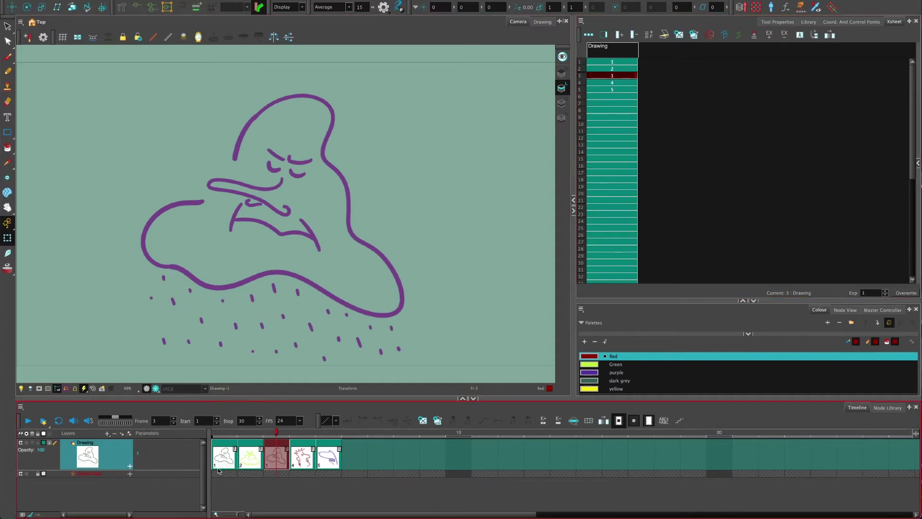
pyautogui.click(232, 462)
pyautogui.click(284, 460)
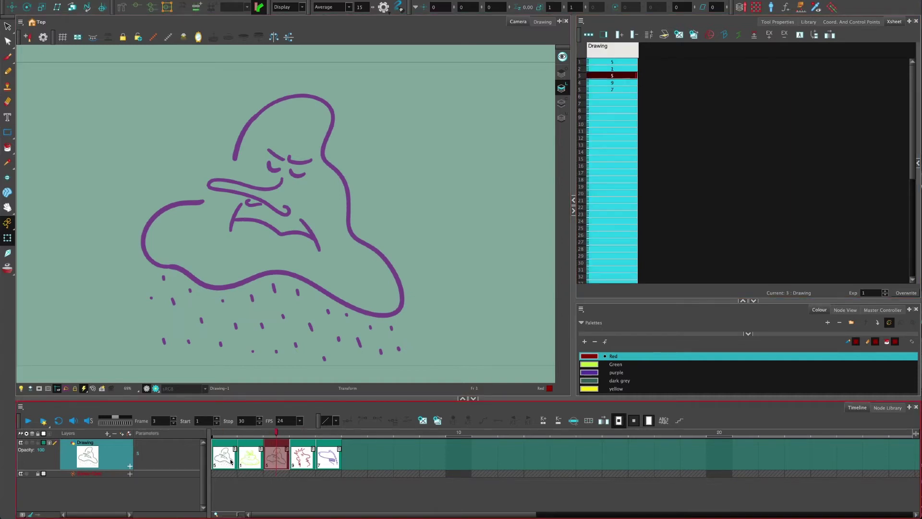
# Step: Substitute the repeated drawing on frame 3 with drawing 3 and check it against the preceding frames
pyautogui.click(225, 461)
pyautogui.click(276, 464)
pyautogui.press('[')
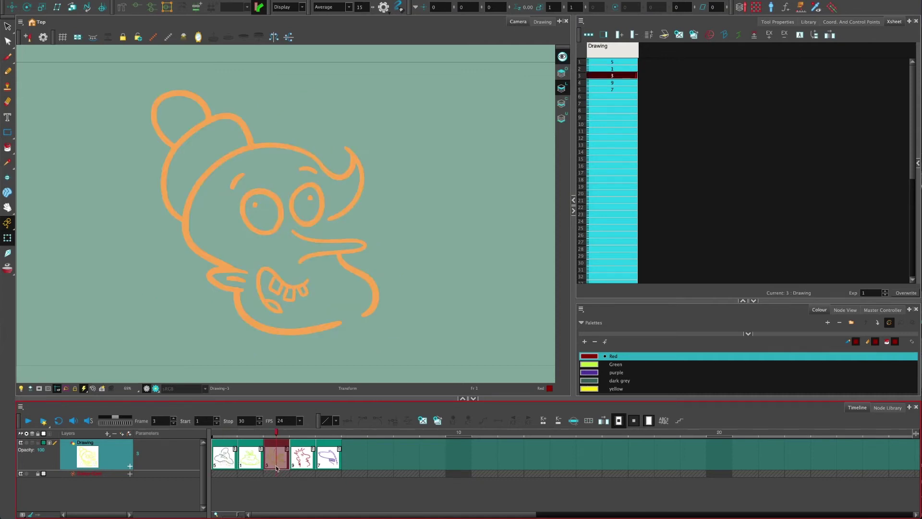
pyautogui.press(',')
pyautogui.press(',')
pyautogui.press('.')
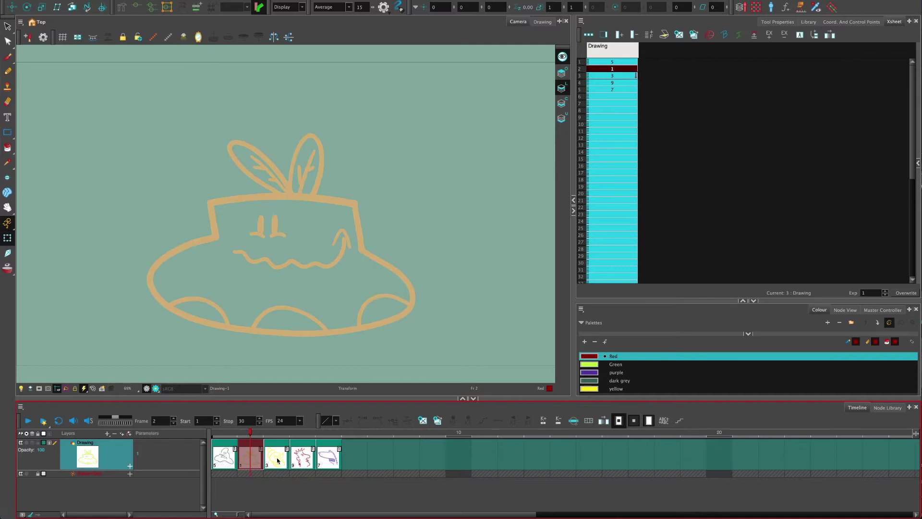
pyautogui.click(278, 460)
# Step: Select the cells of frames 1 to 5 in the Xsheet and rename their drawings by frame again
pyautogui.click(330, 461)
pyautogui.keyDown('shift'); pyautogui.click(241, 462); pyautogui.keyUp('shift')
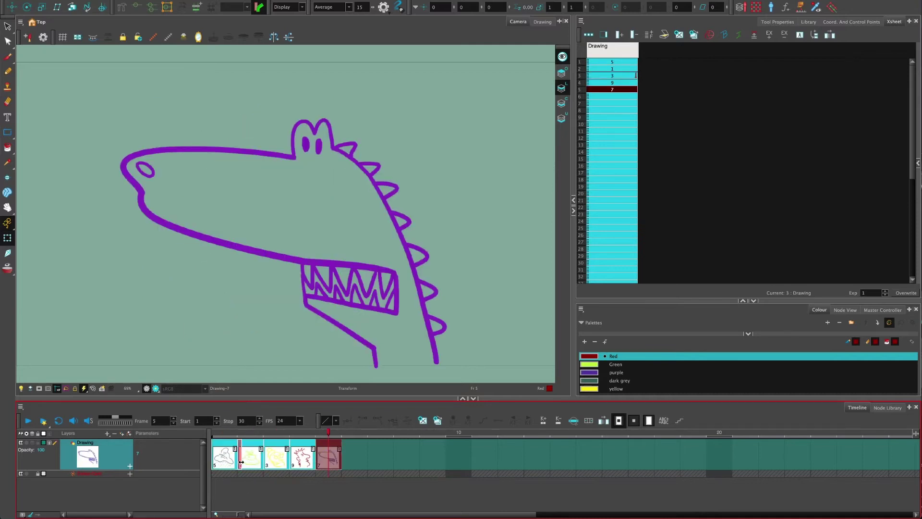
pyautogui.click(247, 465)
pyautogui.click(230, 462)
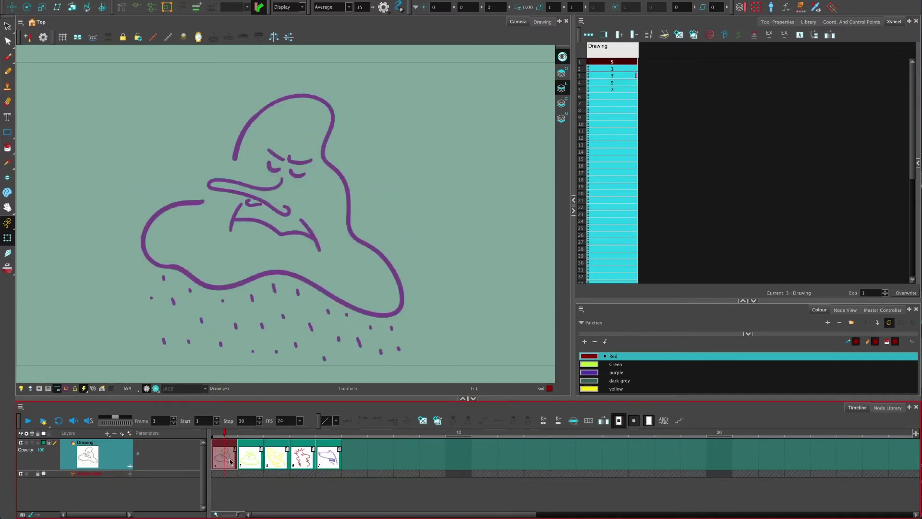
pyautogui.keyDown('shift'); pyautogui.click(325, 466); pyautogui.keyUp('shift')
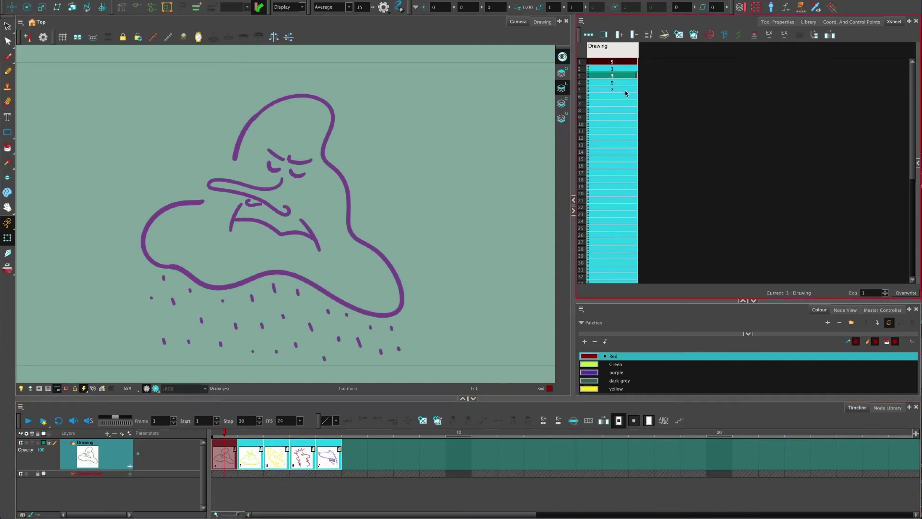
pyautogui.click(625, 90)
pyautogui.keyDown('shift'); pyautogui.click(617, 63); pyautogui.keyUp('shift')
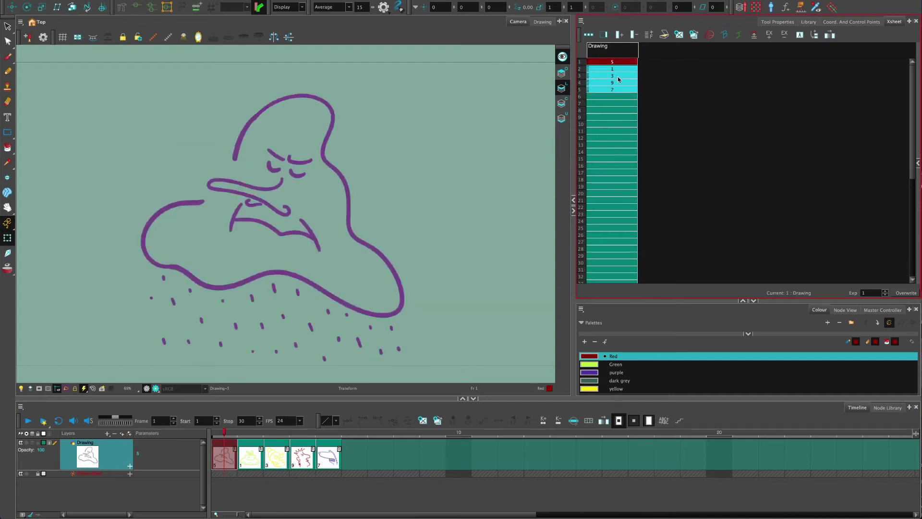
pyautogui.rightClick(618, 79)
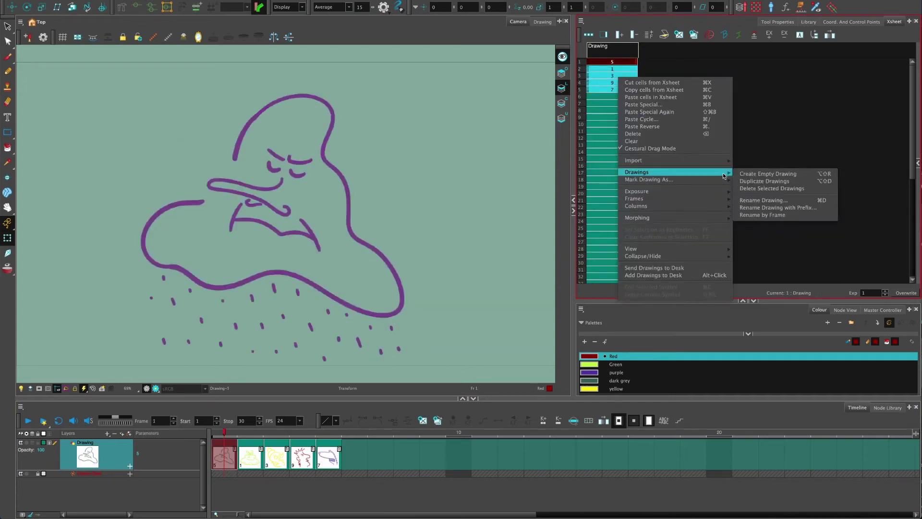
pyautogui.click(747, 215)
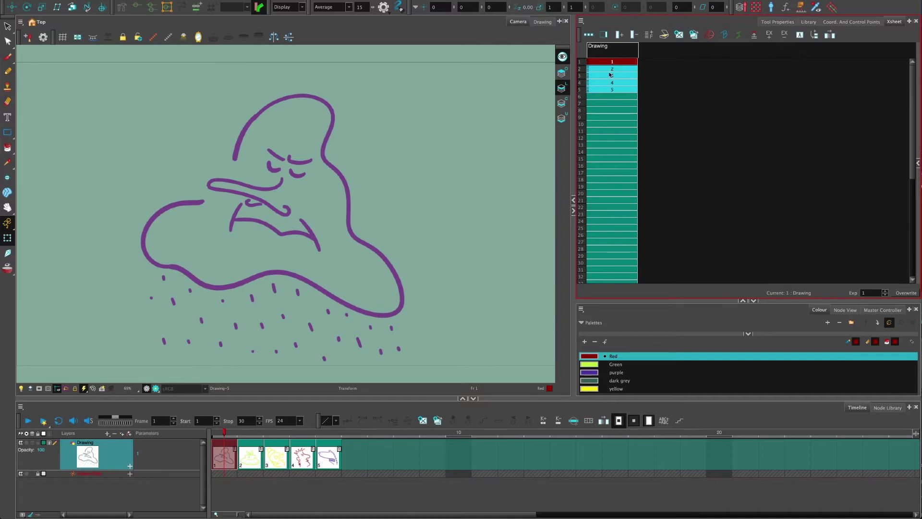
# Step: Check the renamed drawings on frames 1, 2 and 5, and clear the exposures of frames 2 to 5
pyautogui.click(249, 454)
pyautogui.click(337, 459)
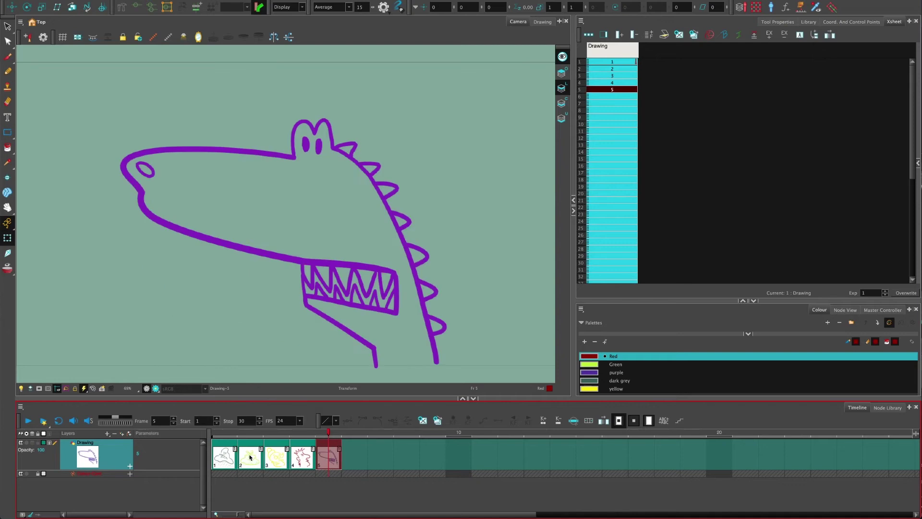
pyautogui.click(231, 457)
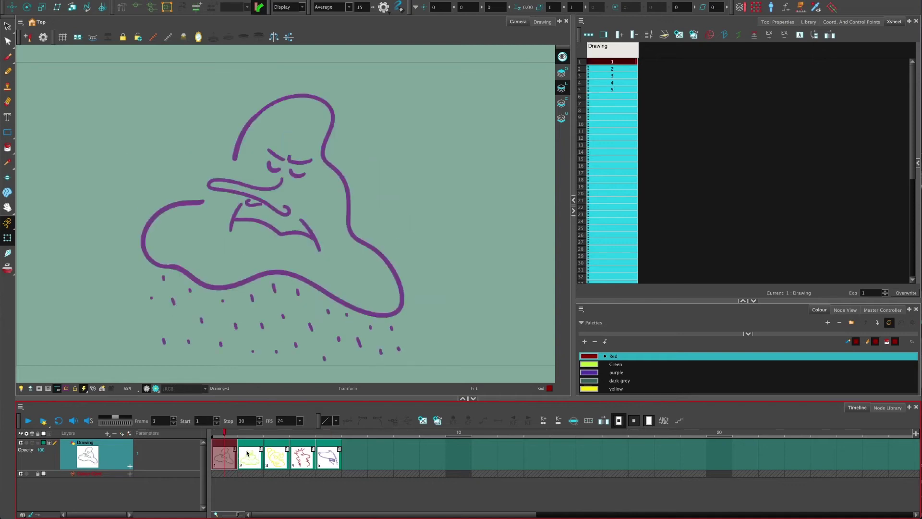
pyautogui.click(248, 459)
pyautogui.moveTo(248, 458); pyautogui.dragTo(328, 460)
pyautogui.press('Delete')
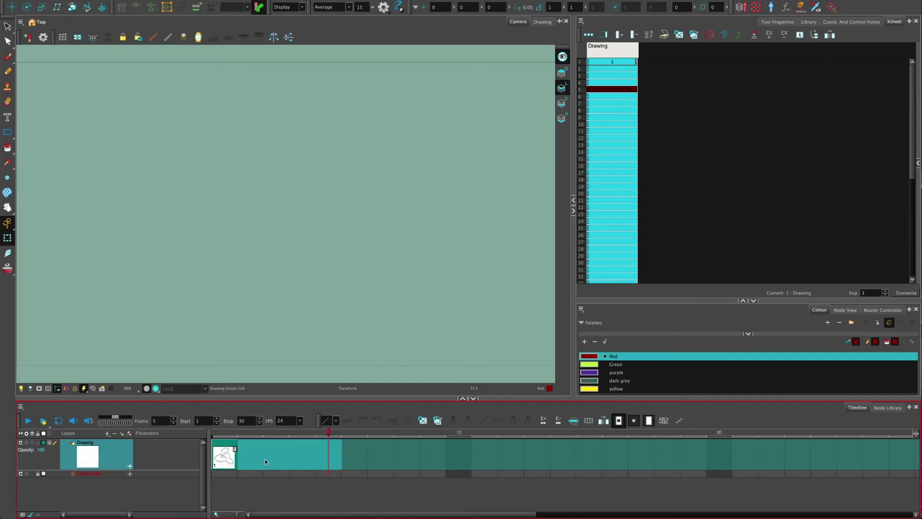
# Step: Extend the exposure of drawing 1 to frame 2 and expose drawing 2 on frame 3
pyautogui.click(252, 457)
pyautogui.press('+')
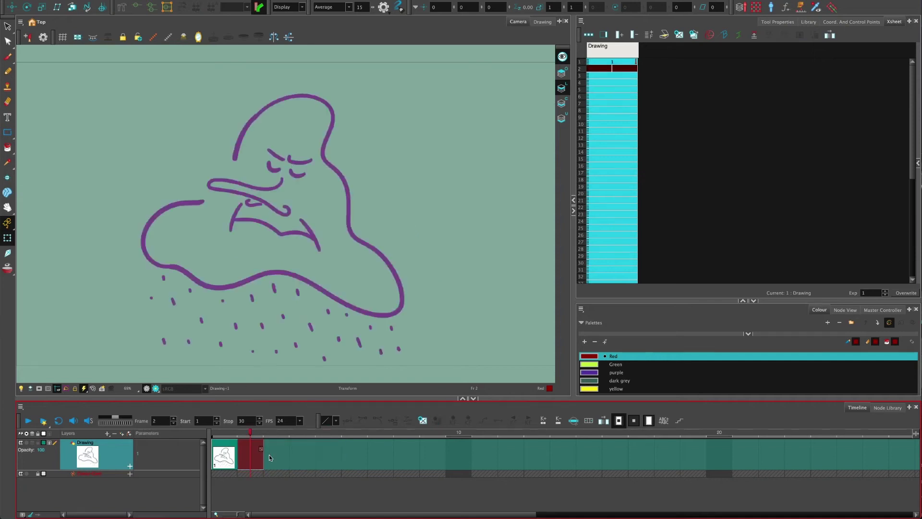
pyautogui.click(278, 462)
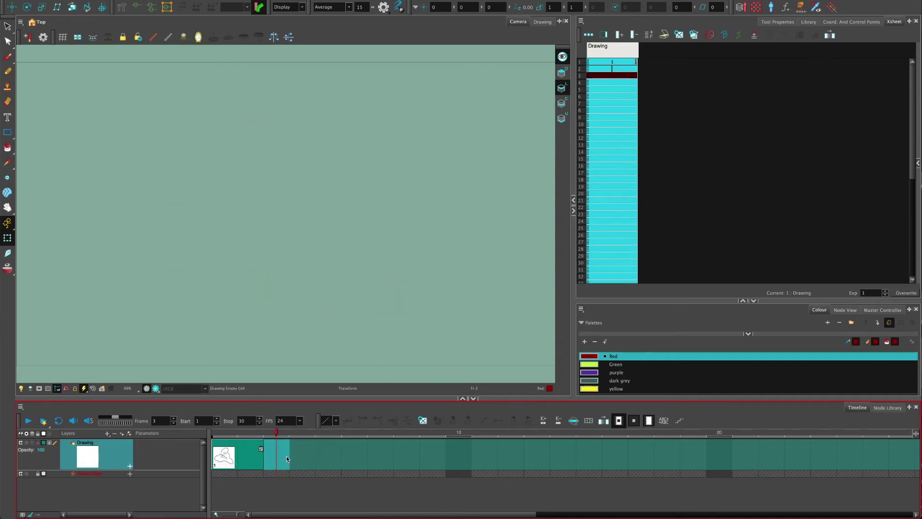
pyautogui.write('2')
pyautogui.press('Return')
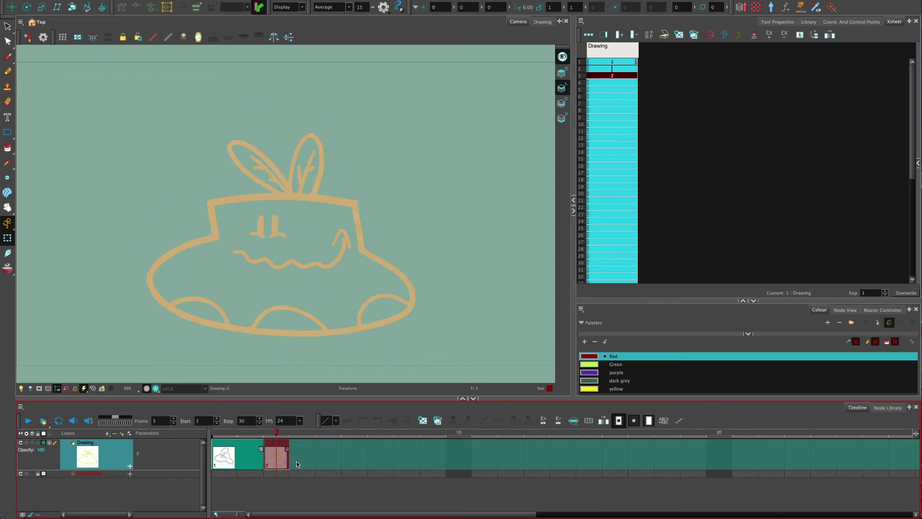
# Step: Extend the exposure of drawing 2 through frame 5 and check the drawings held on frames 1 to 3
pyautogui.click(296, 461)
pyautogui.click(330, 466)
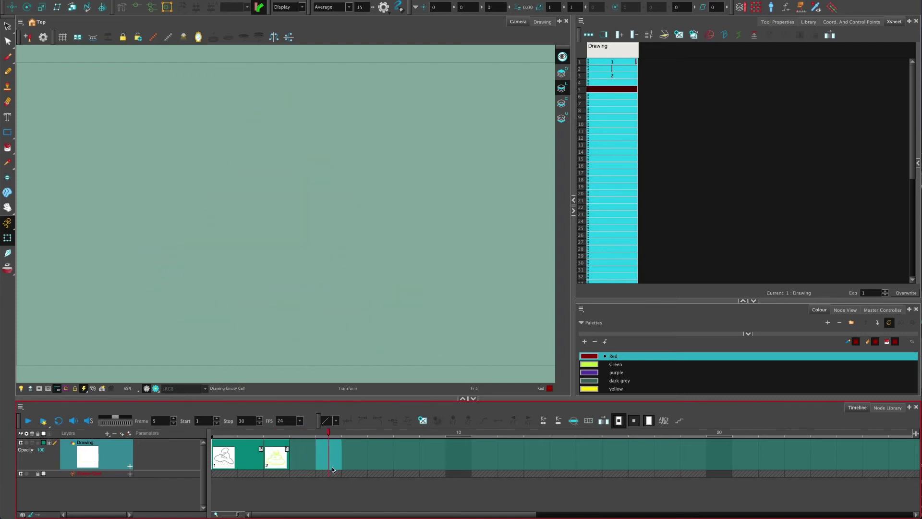
pyautogui.press('F5')
pyautogui.click(250, 431)
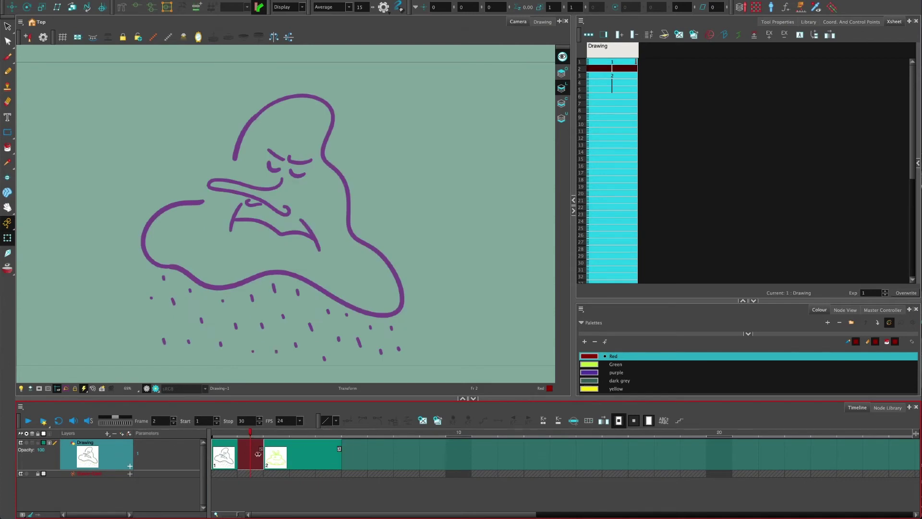
pyautogui.click(43, 443)
pyautogui.click(51, 517)
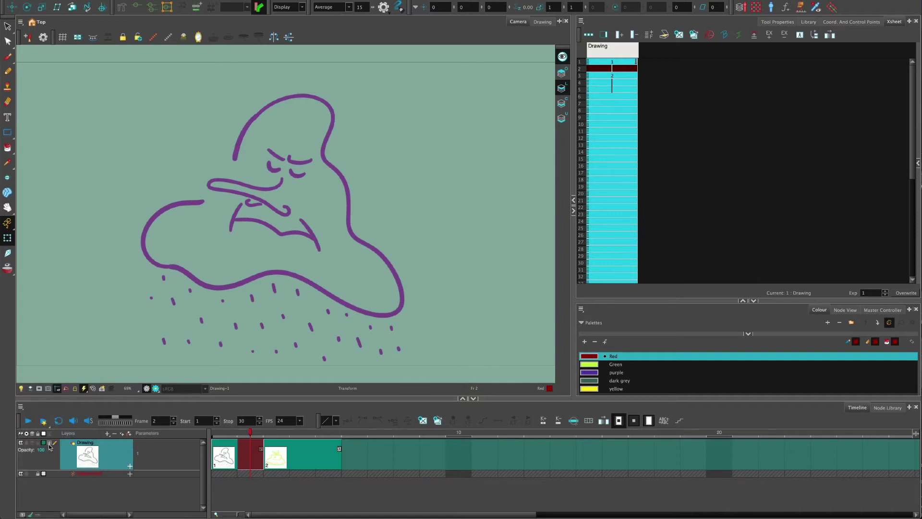
pyautogui.click(50, 446)
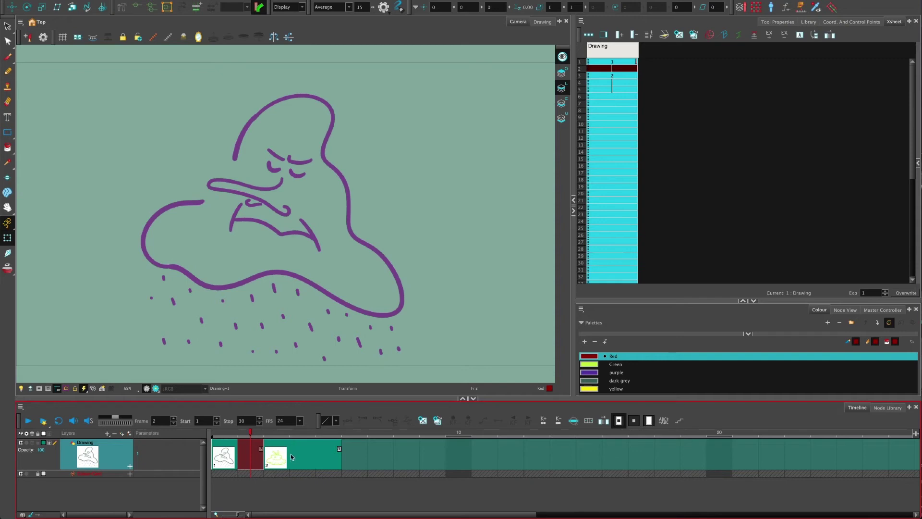
pyautogui.click(234, 442)
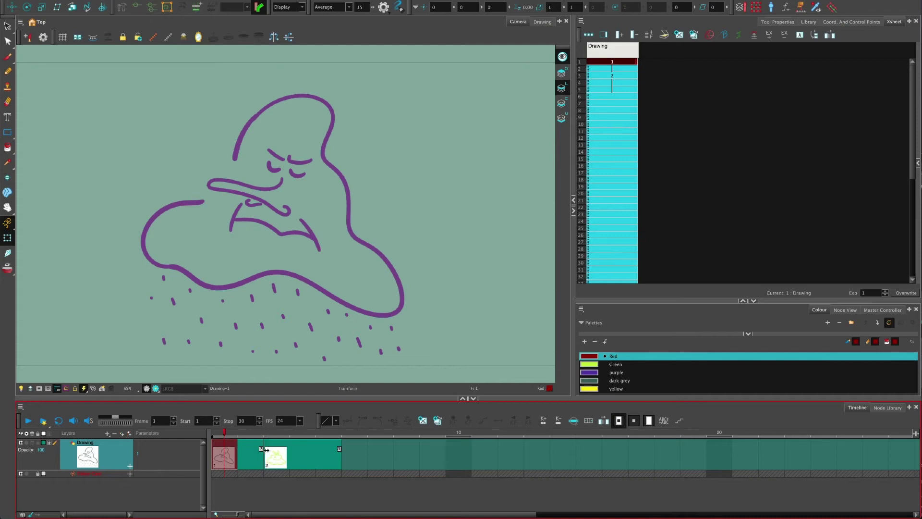
pyautogui.click(276, 460)
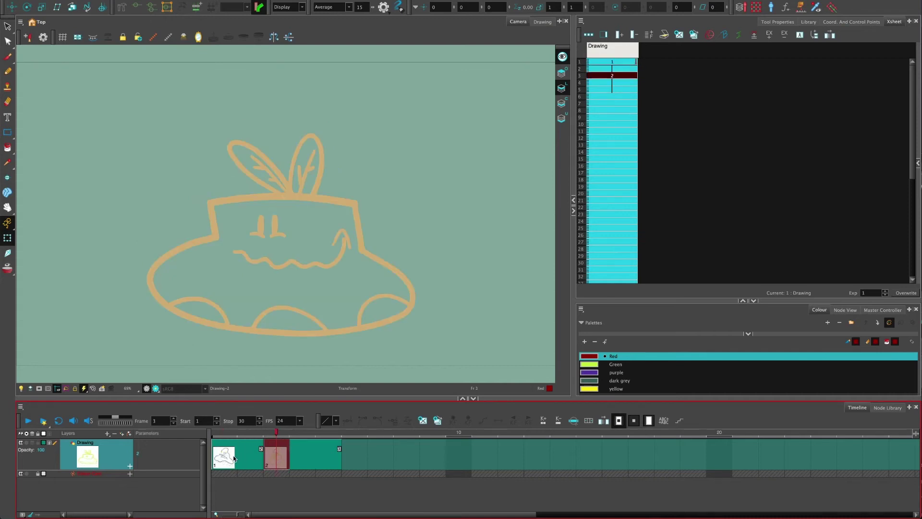
# Step: Select frames 1 to 5 with the two held drawings in the Xsheet and rename them by frame
pyautogui.click(611, 63)
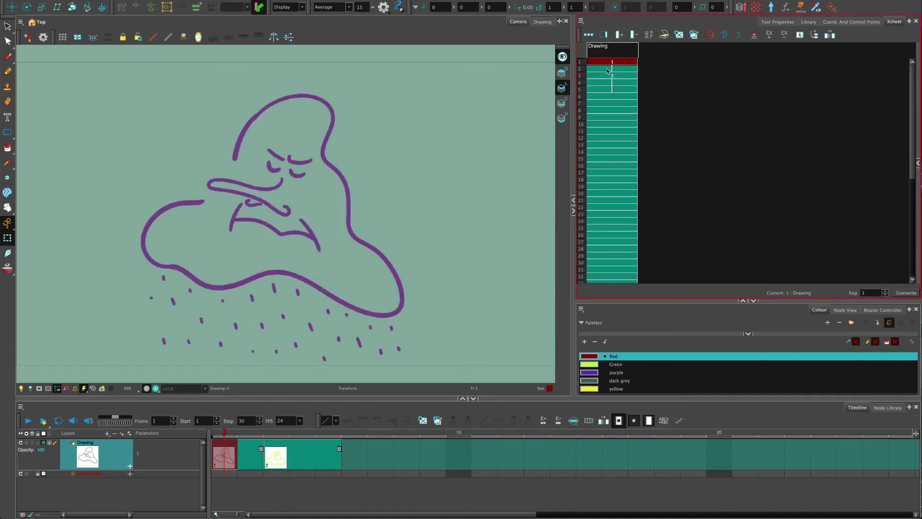
pyautogui.keyDown('shift'); pyautogui.click(611, 92); pyautogui.keyUp('shift')
pyautogui.rightClick(609, 93)
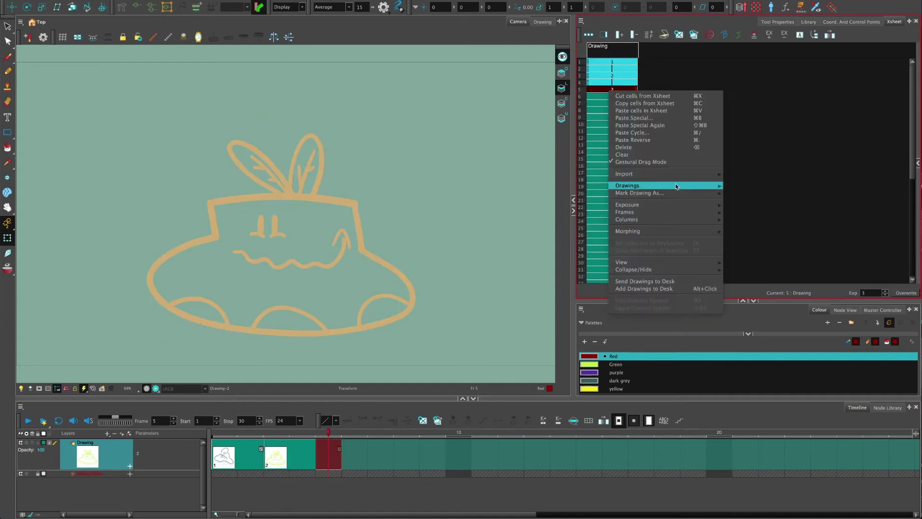
pyautogui.moveTo(678, 186)
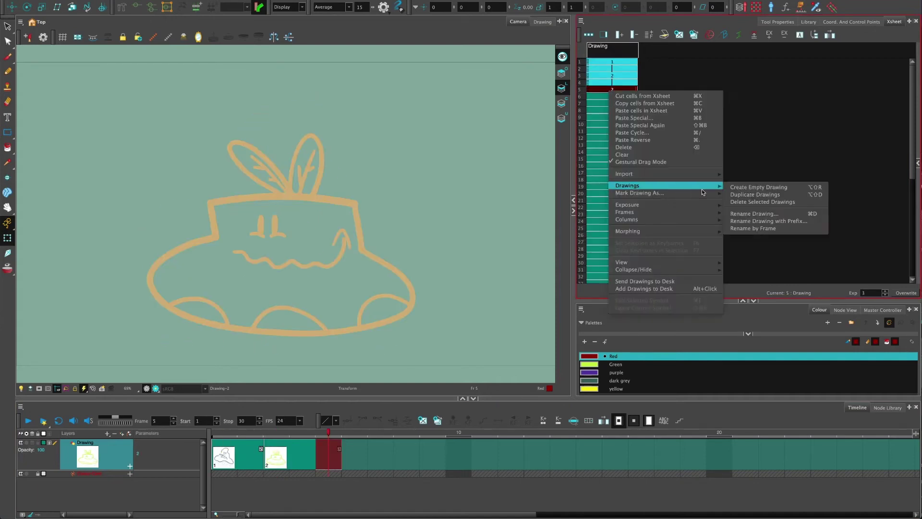
pyautogui.click(747, 229)
# Step: Check the drawings on frames 3 and 1 and undo the rename by frame of the held drawings
pyautogui.click(613, 102)
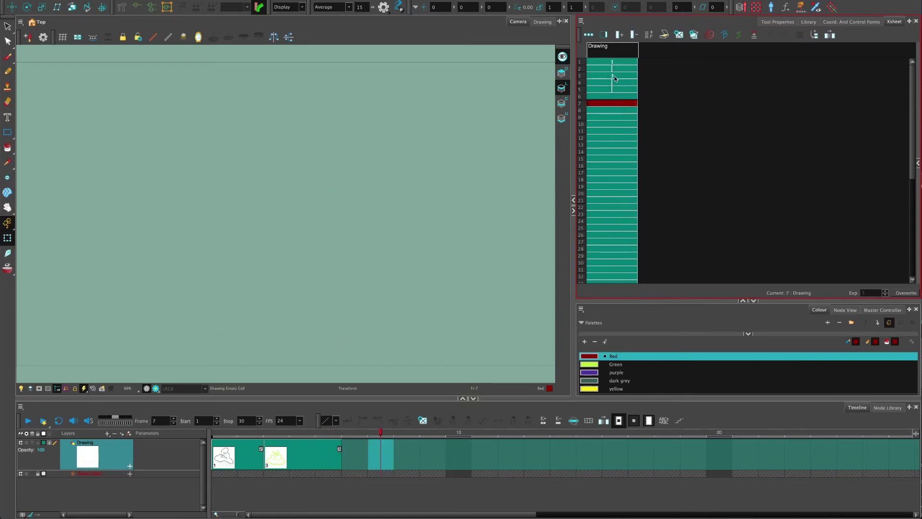
pyautogui.click(612, 77)
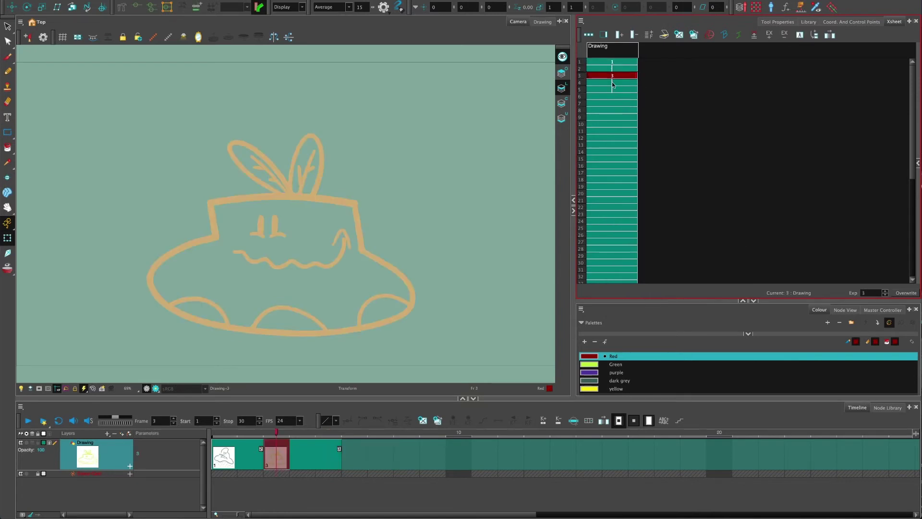
pyautogui.click(612, 62)
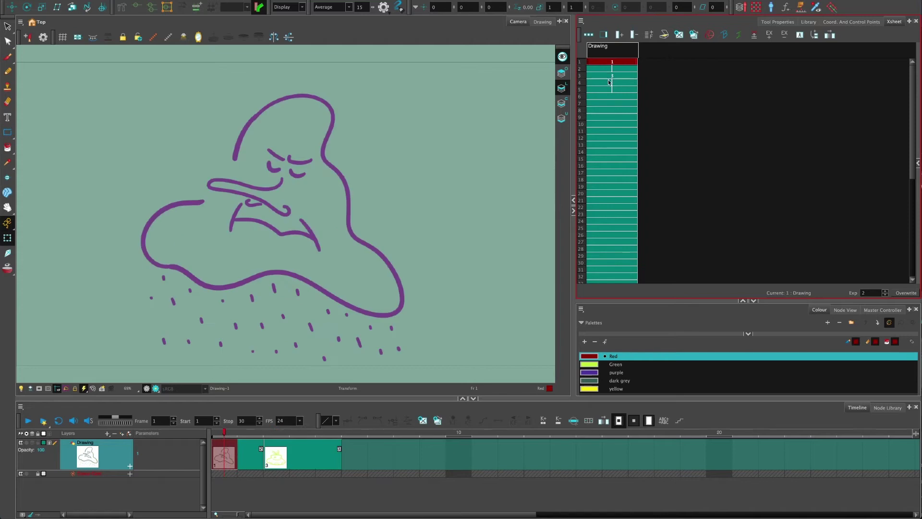
pyautogui.click(259, 465)
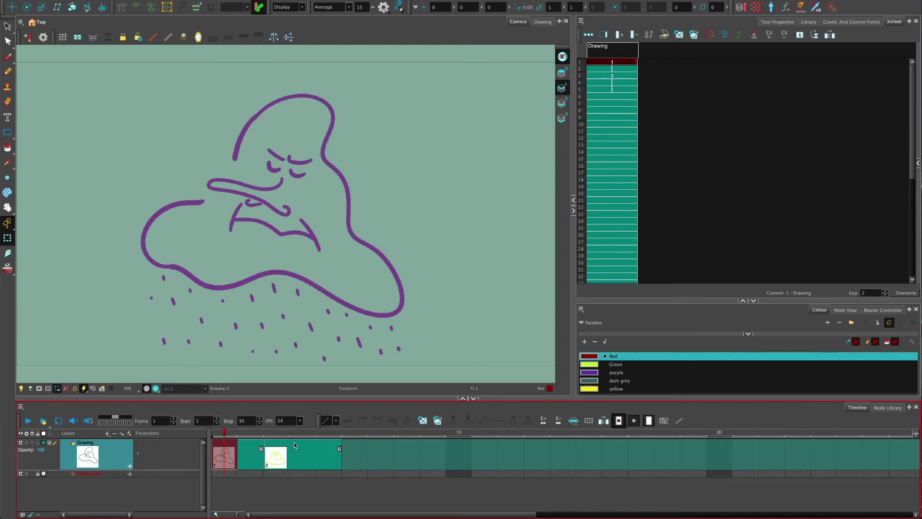
# Step: Clear all drawing exposures from frames 1 to 5 of the layer and return to frame 1
pyautogui.click(251, 460)
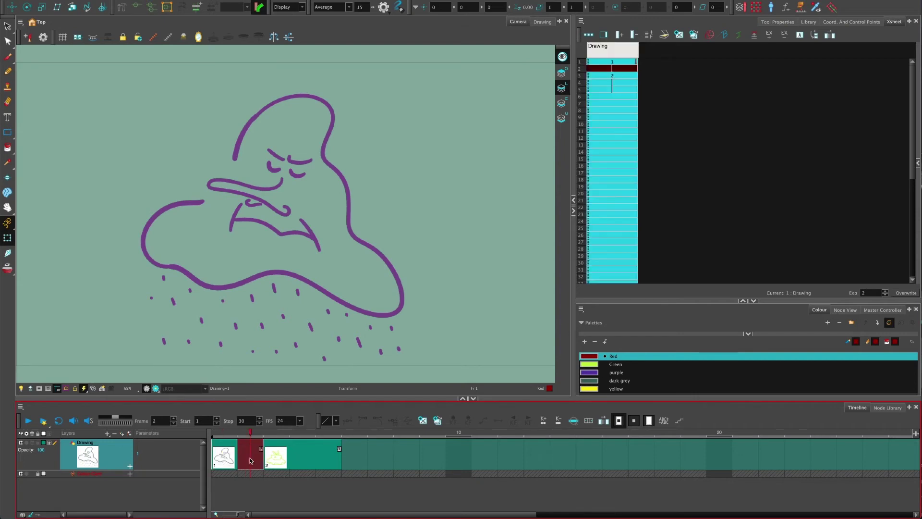
pyautogui.click(224, 455)
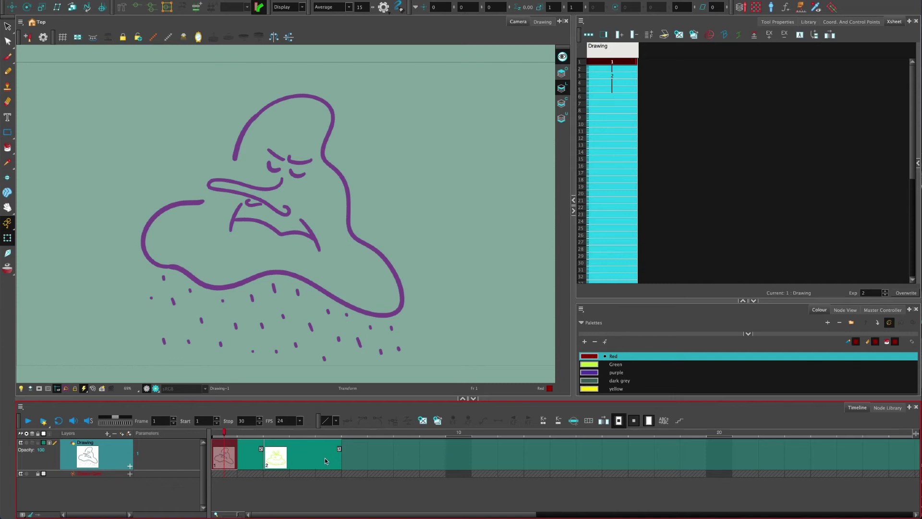
pyautogui.click(328, 459)
pyautogui.press('Delete')
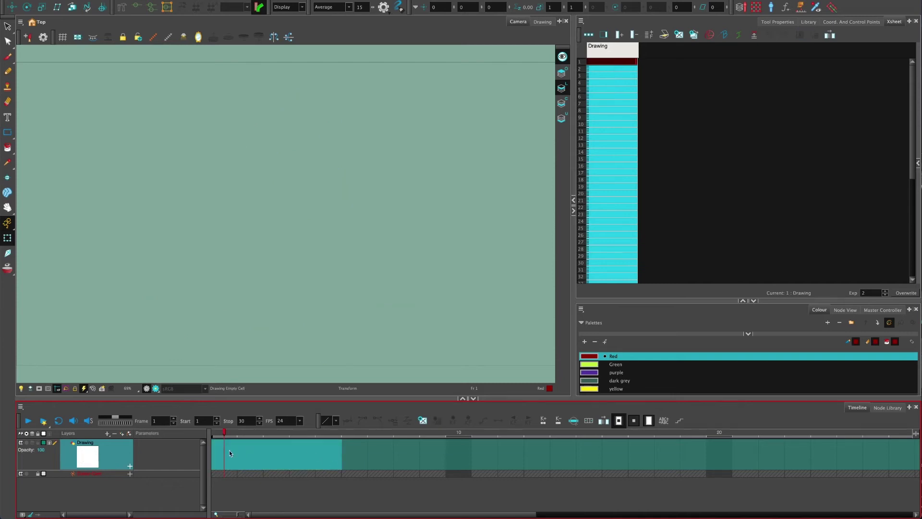
pyautogui.click(228, 451)
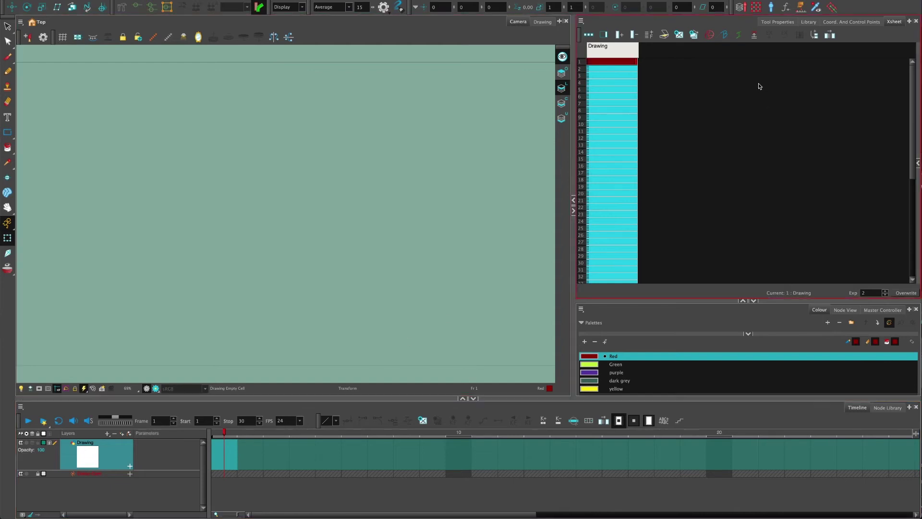
# Step: Show the Library and expose frame 1 with Sequence Fill using starting value 1, increment 1 and hold 1
pyautogui.click(808, 22)
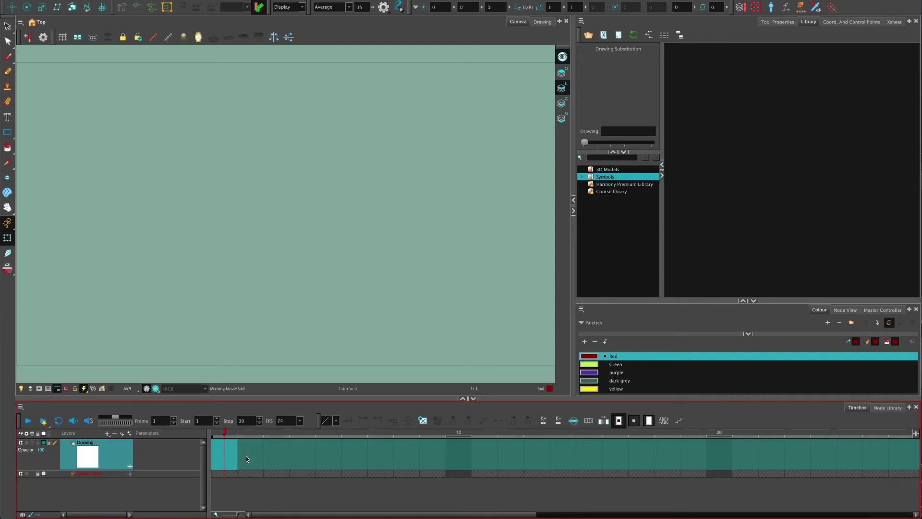
pyautogui.click(278, 456)
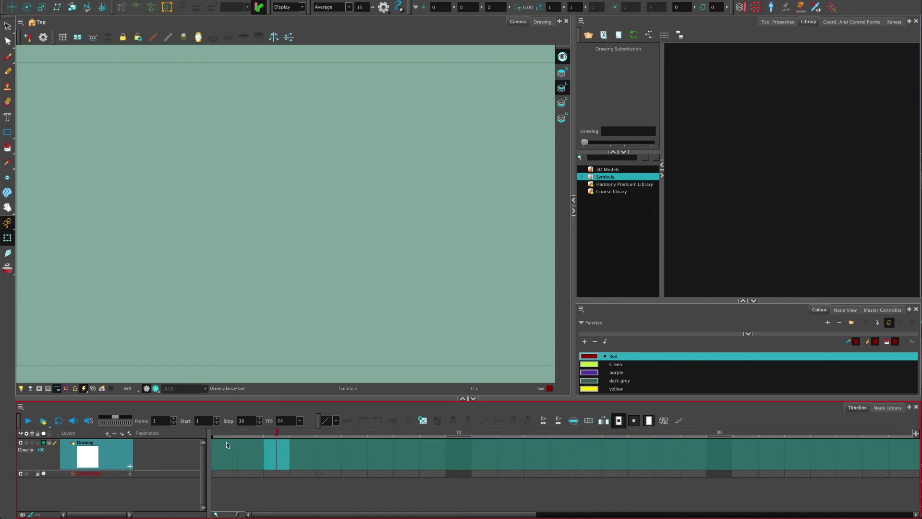
pyautogui.click(228, 456)
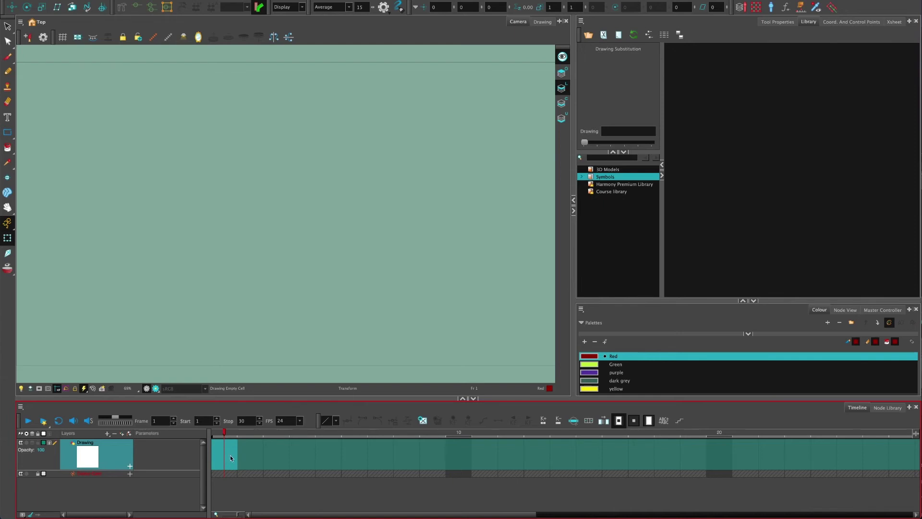
pyautogui.rightClick(230, 455)
pyautogui.moveTo(337, 374)
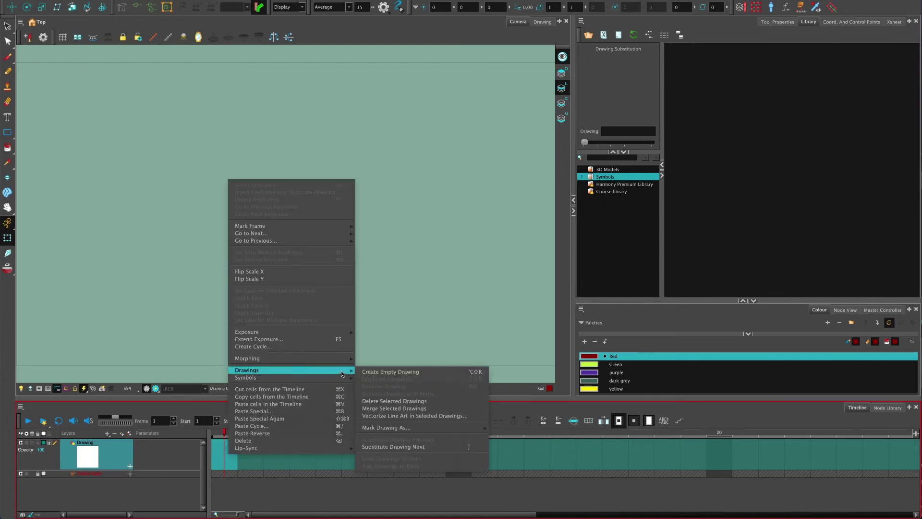
pyautogui.moveTo(342, 333)
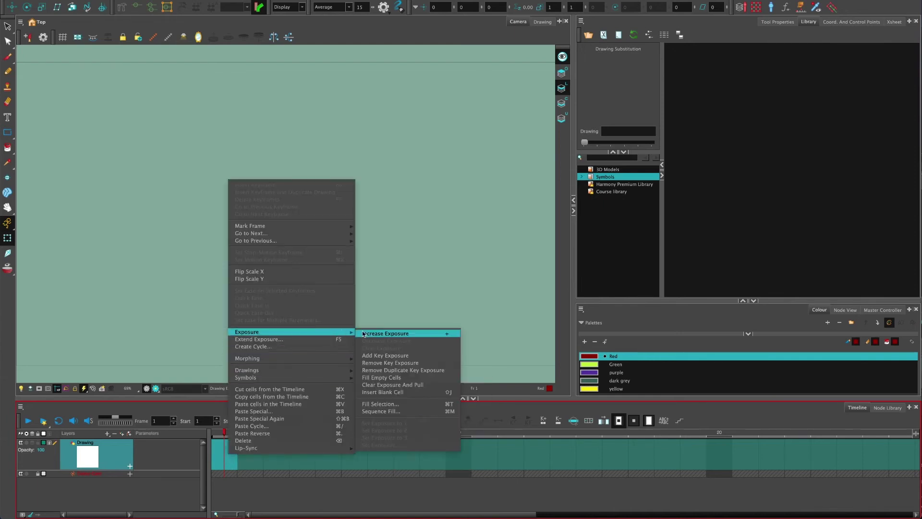
pyautogui.click(399, 410)
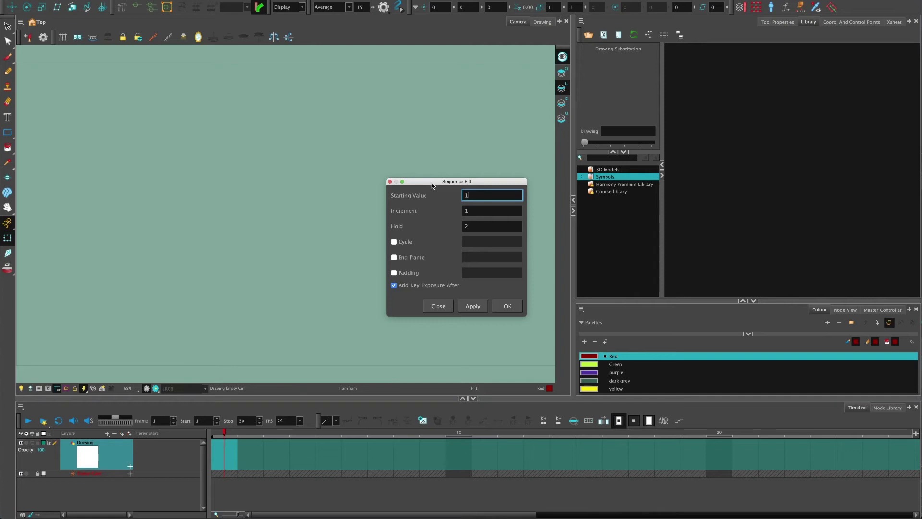
pyautogui.moveTo(433, 186); pyautogui.dragTo(417, 230)
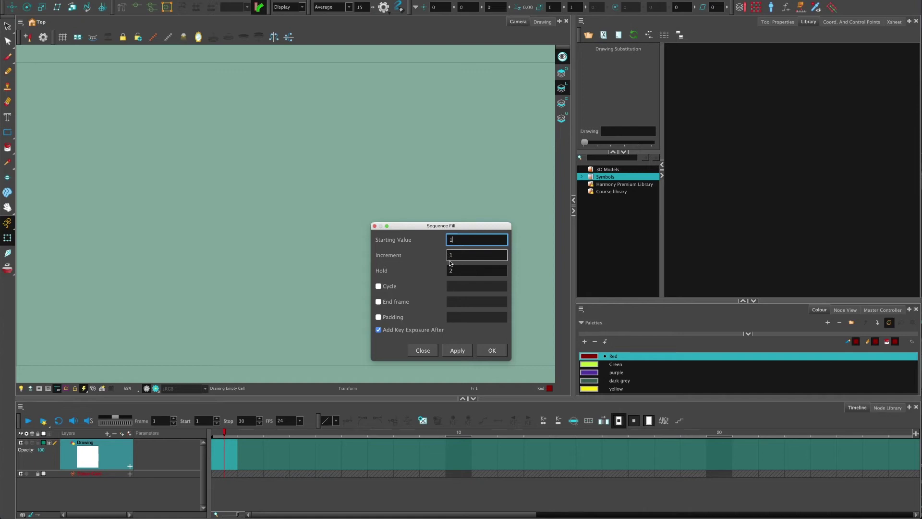
pyautogui.doubleClick(449, 270)
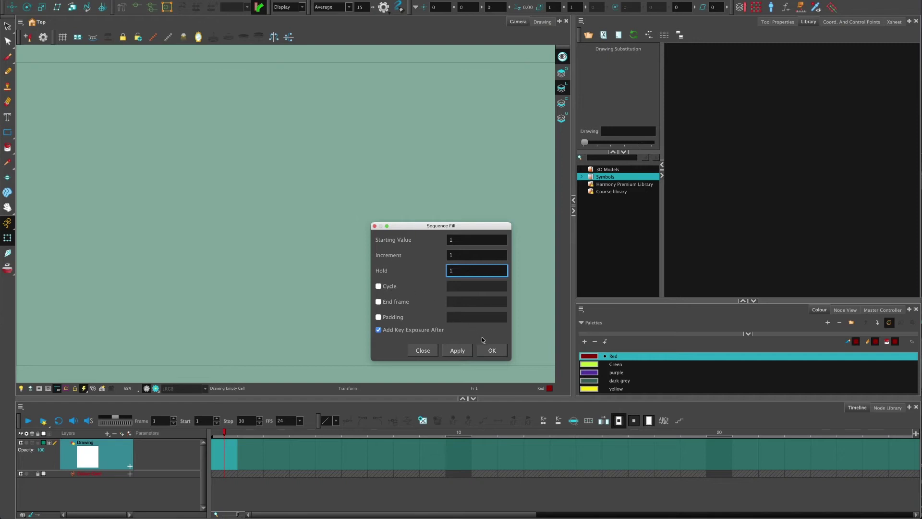
pyautogui.click(486, 350)
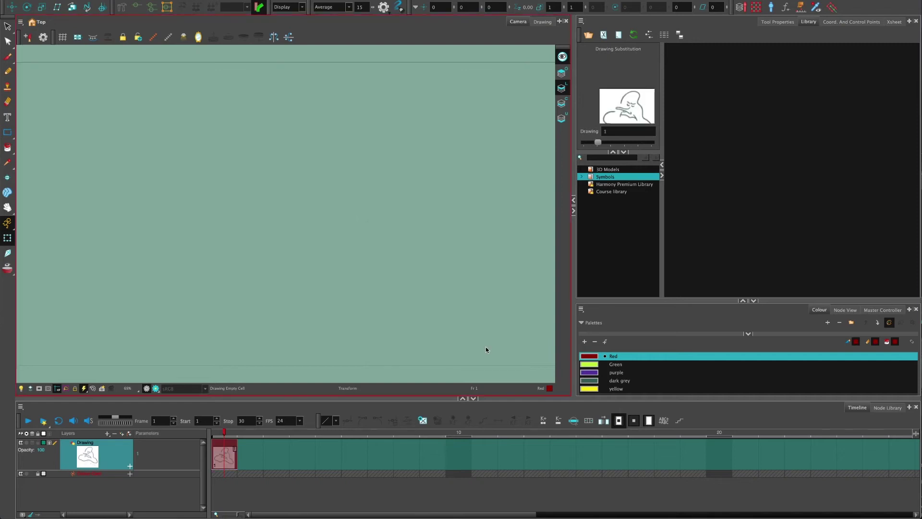
pyautogui.click(267, 483)
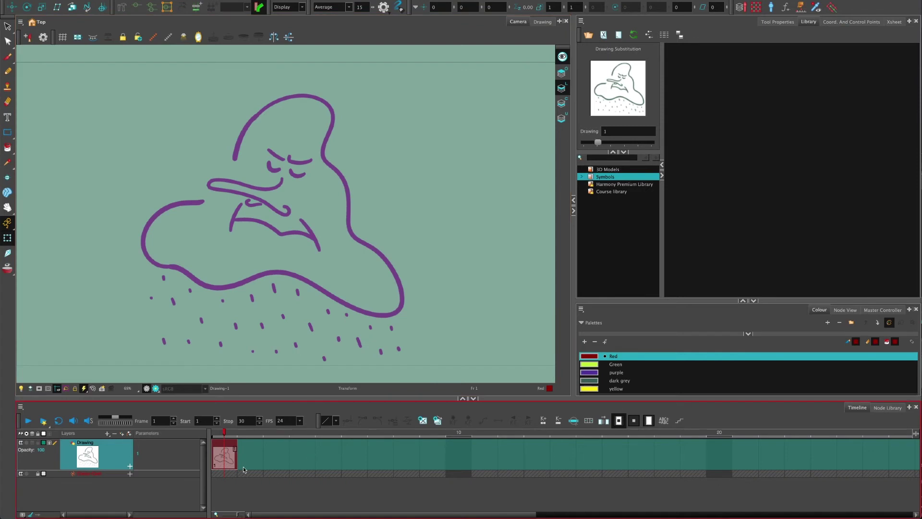
# Step: Clear the exposure on frame 1 and expose drawings 1, 2 and 3 on frames 1, 2 and 3
pyautogui.press('Delete')
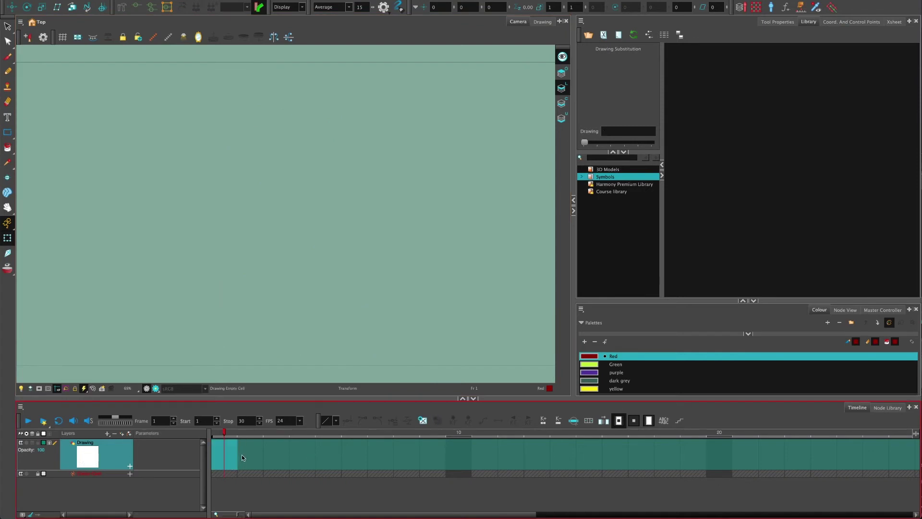
pyautogui.click(587, 136)
pyautogui.hotkey('ctrl', 'v')
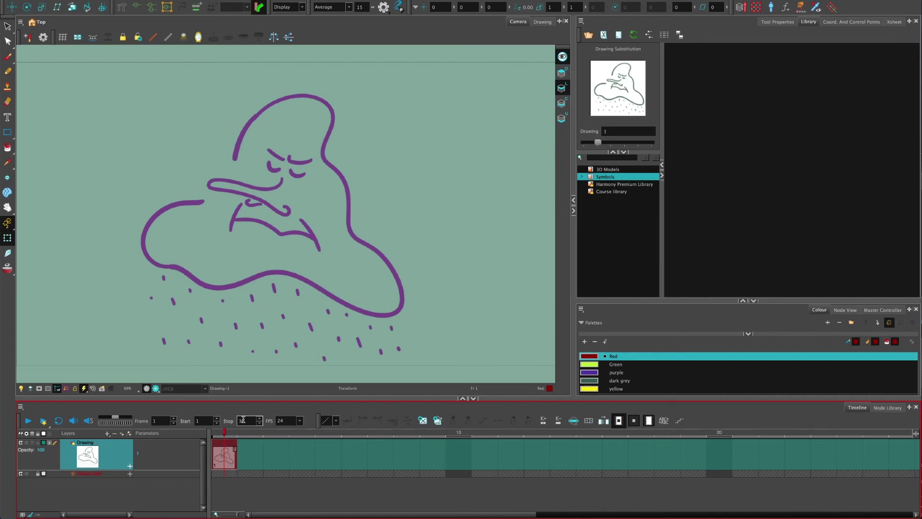
pyautogui.press('.')
pyautogui.hotkey('ctrl', 'v')
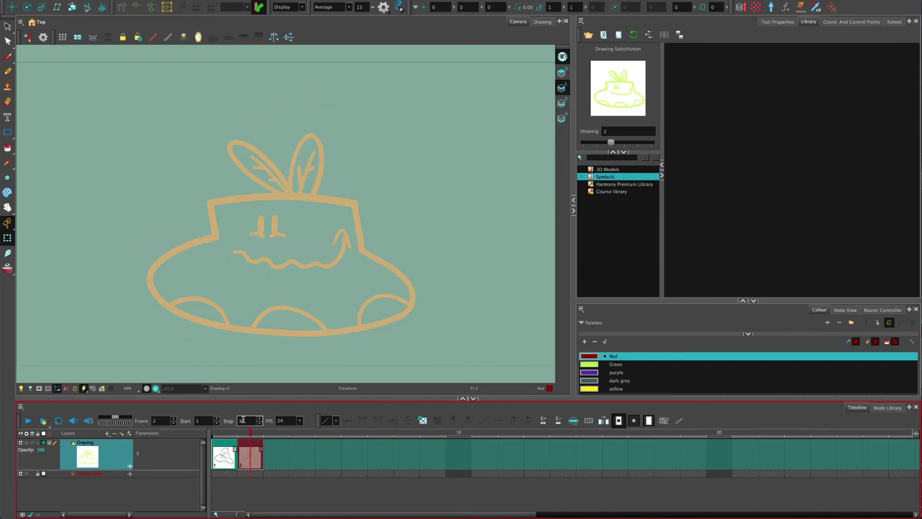
pyautogui.press('.')
pyautogui.press('.')
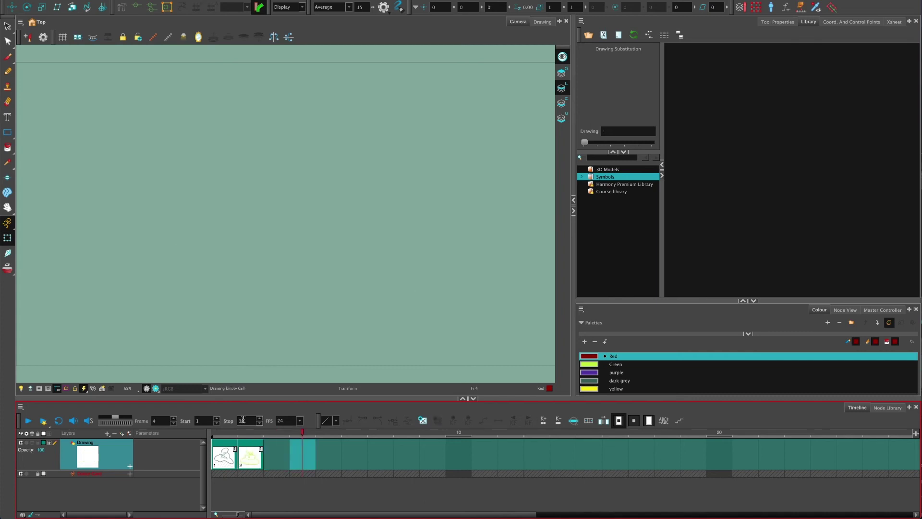
pyautogui.press(',')
pyautogui.hotkey('ctrl', 'v')
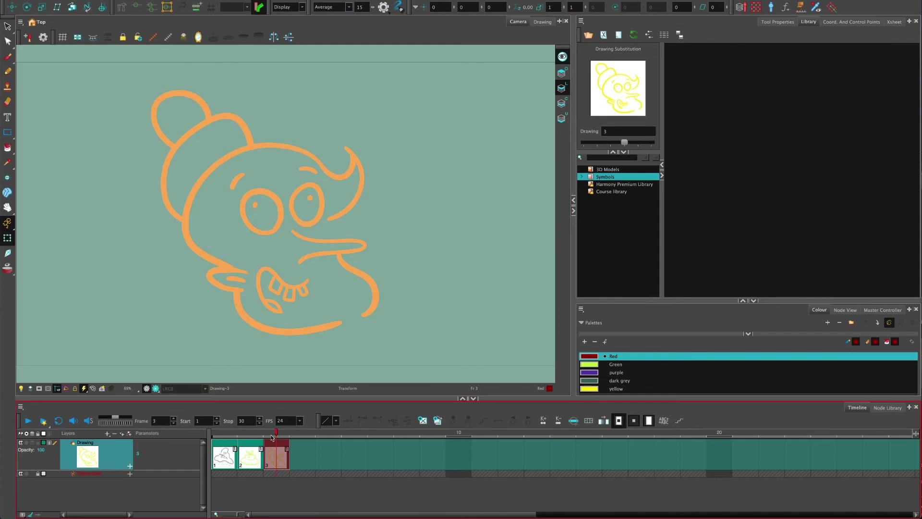
# Step: Extend the exposure of drawing 3 to frame 13, then substitute drawing 4 on frame 4 and drawing 5 on frame 5
pyautogui.click(534, 455)
pyautogui.press('F5')
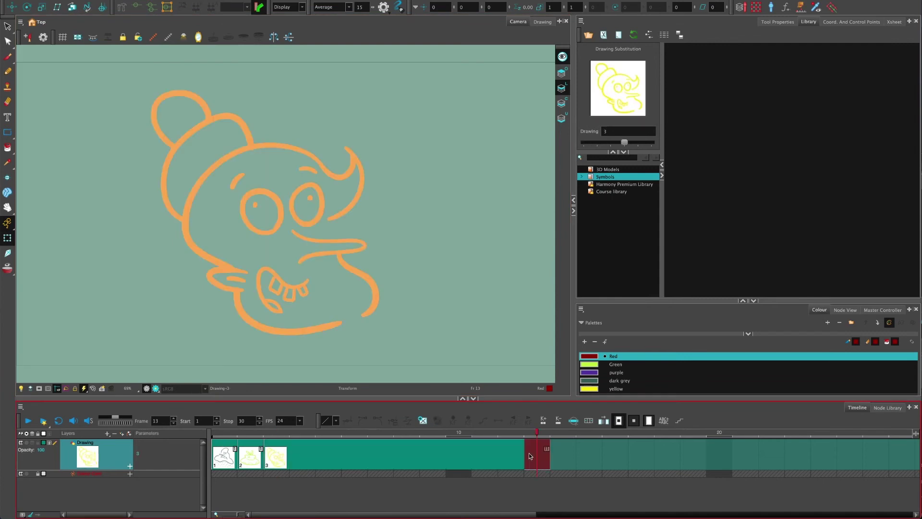
pyautogui.click(300, 457)
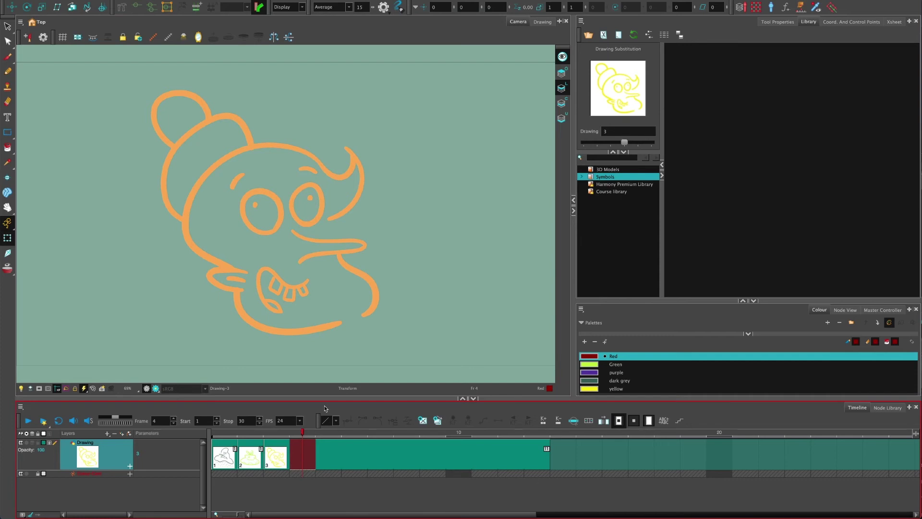
pyautogui.press(']')
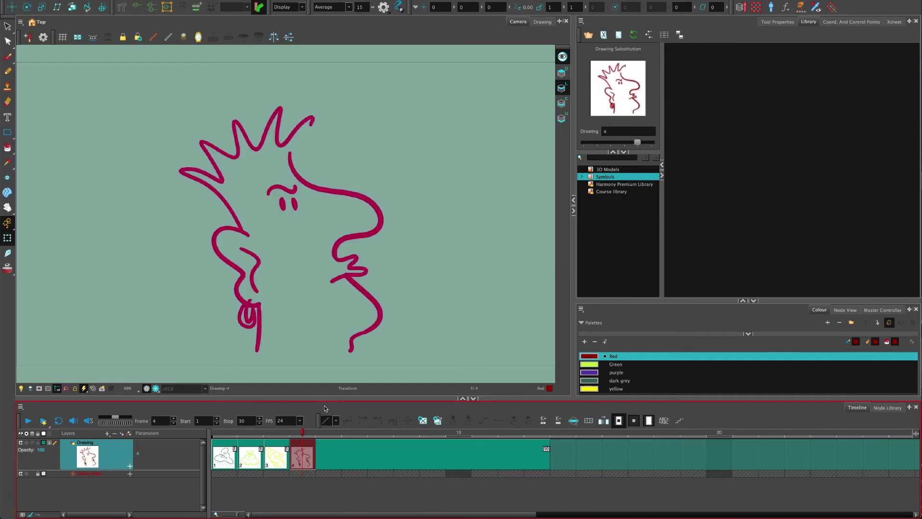
pyautogui.press('.')
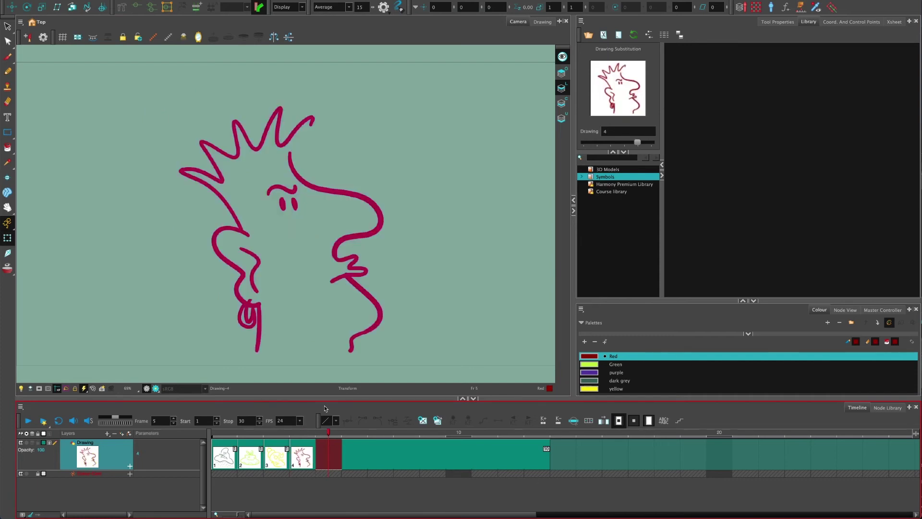
pyautogui.press(']')
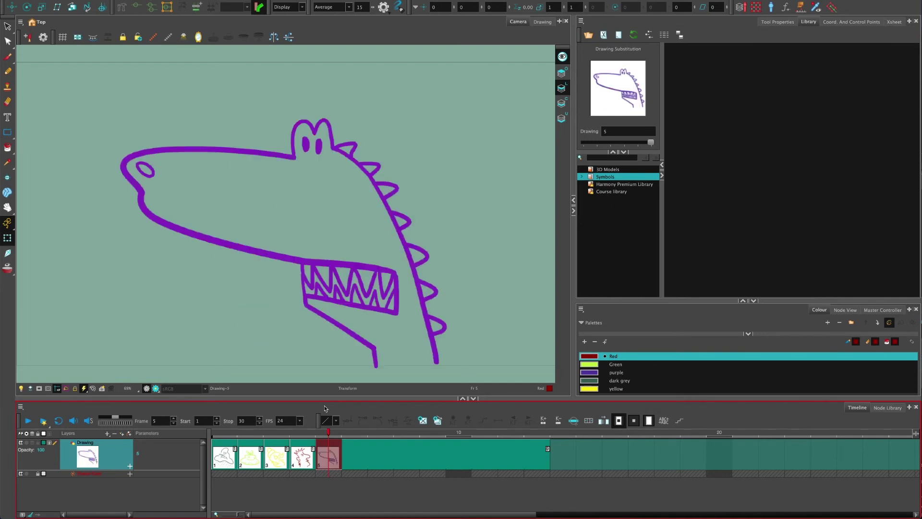
# Step: Clear exposures on frames 1 to 13 and expose frames 1 to 5 using Sequence Fill with starting value, increment and hold of 1
pyautogui.click(246, 458)
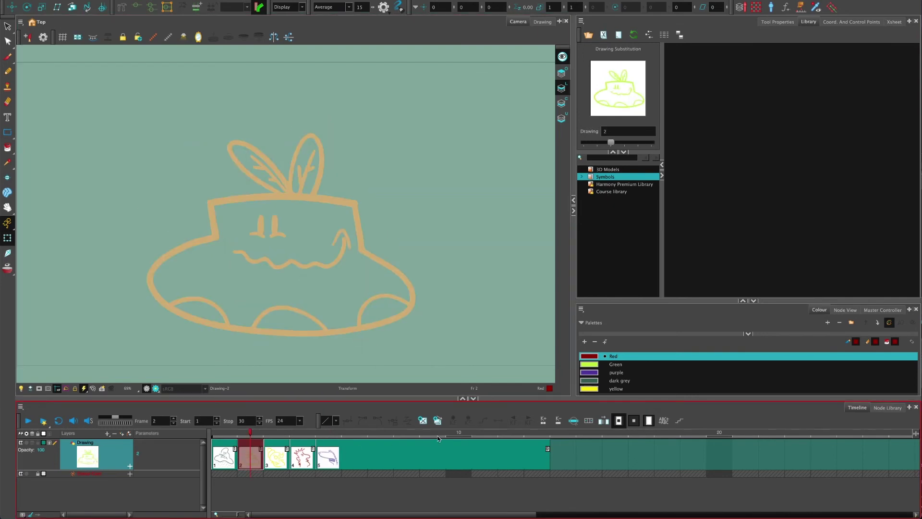
pyautogui.moveTo(545, 453); pyautogui.dragTo(224, 456)
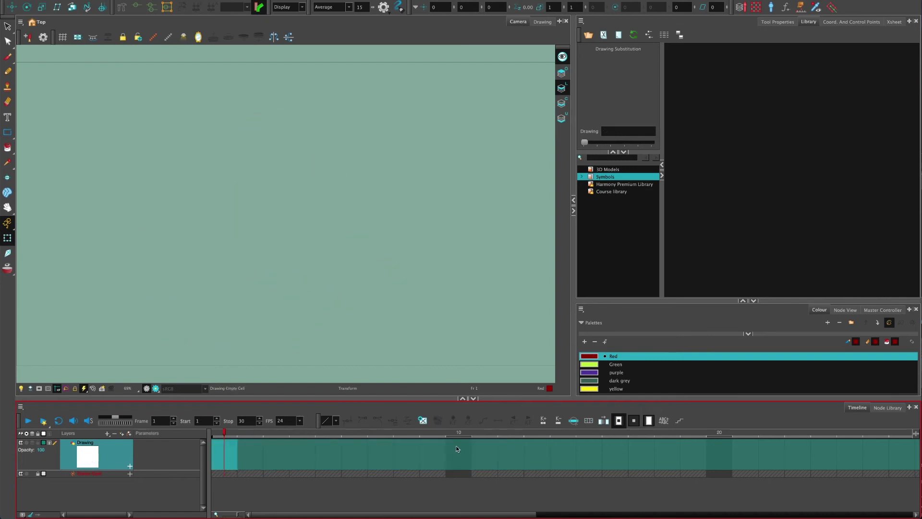
pyautogui.keyDown('shift'); pyautogui.click(330, 458); pyautogui.keyUp('shift')
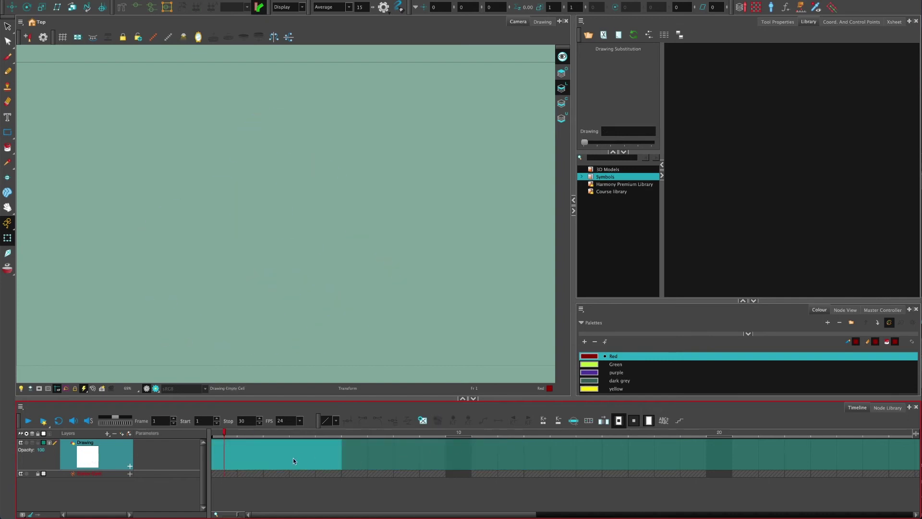
pyautogui.rightClick(259, 449)
pyautogui.moveTo(361, 329)
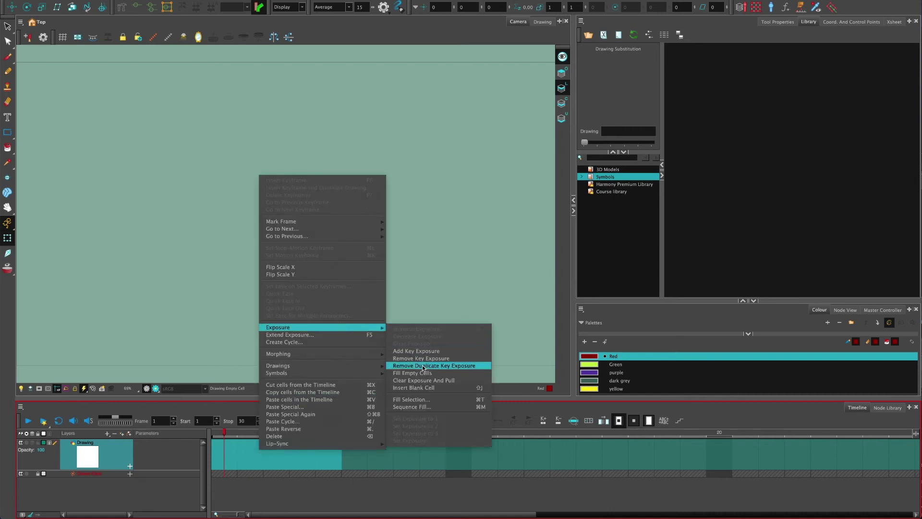
pyautogui.click(420, 407)
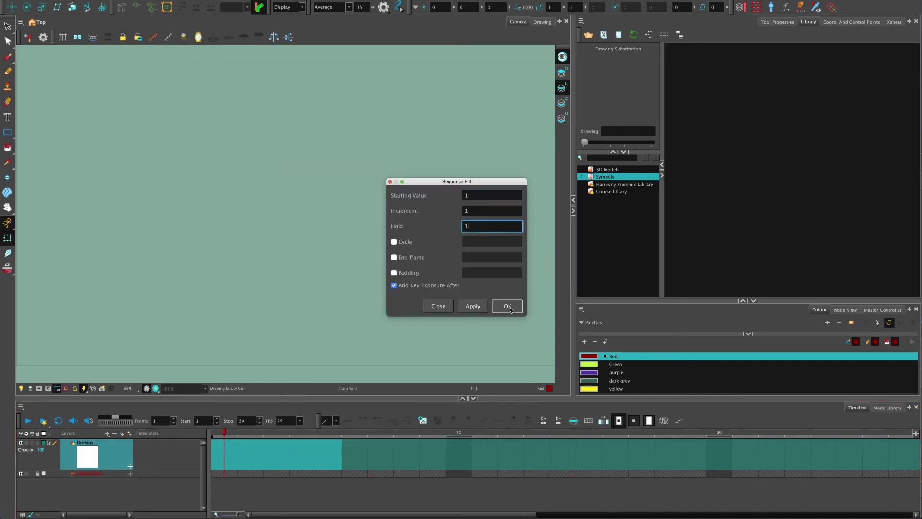
pyautogui.click(507, 306)
pyautogui.moveTo(248, 432)
pyautogui.mouseDown()
pyautogui.moveTo(331, 440)
pyautogui.moveTo(224, 435)
pyautogui.moveTo(350, 435)
pyautogui.moveTo(224, 434)
pyautogui.mouseUp()
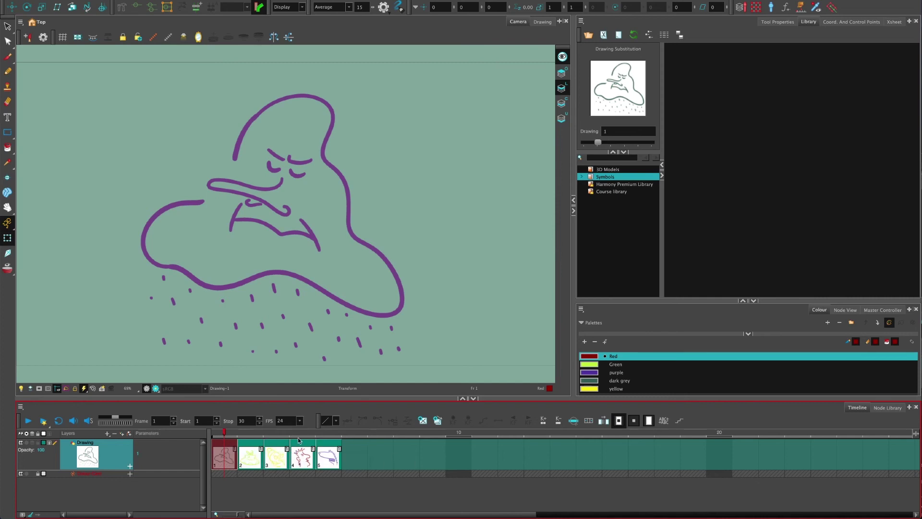
# Step: Examine the Cycle option of Sequence Fill for frame 6 without applying it
pyautogui.click(355, 459)
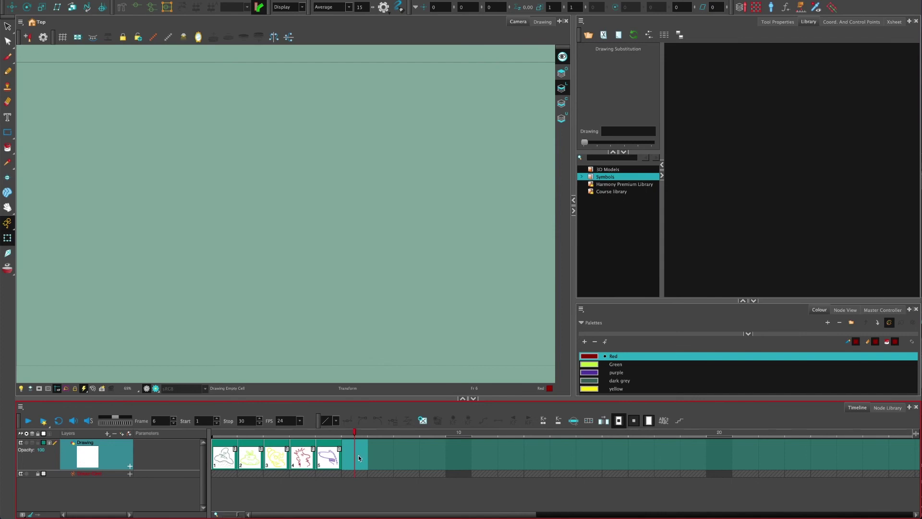
pyautogui.rightClick(358, 455)
pyautogui.moveTo(432, 333)
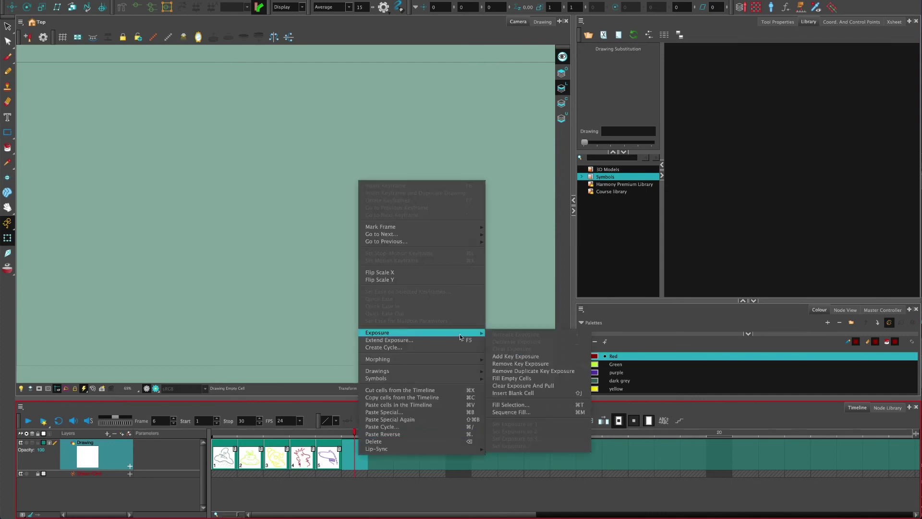
pyautogui.click(504, 412)
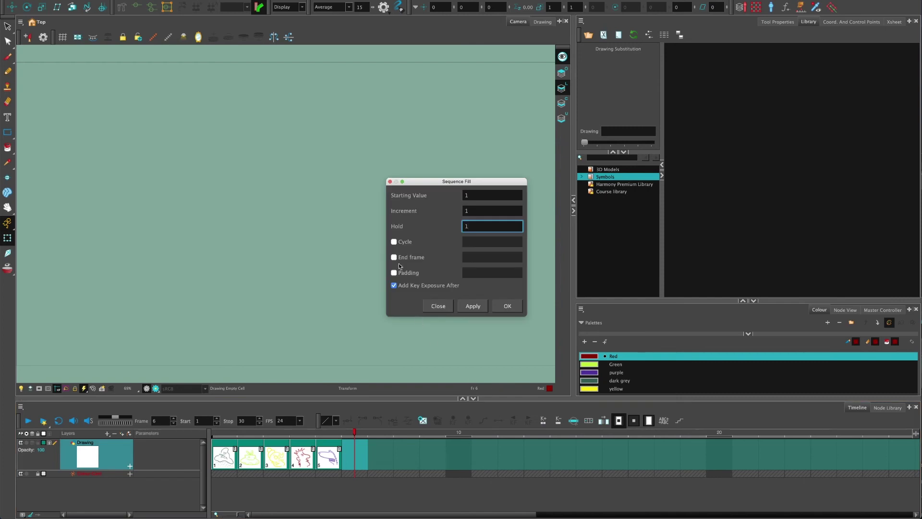
pyautogui.click(394, 242)
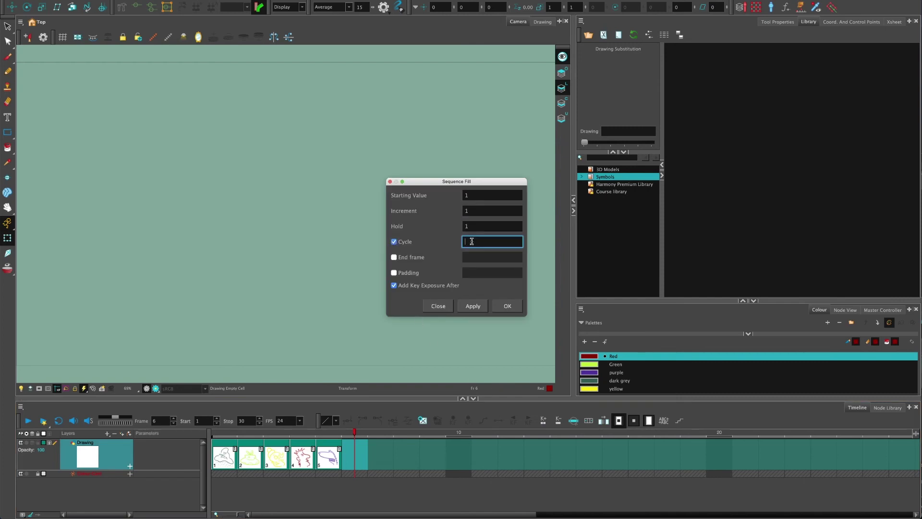
pyautogui.click(438, 306)
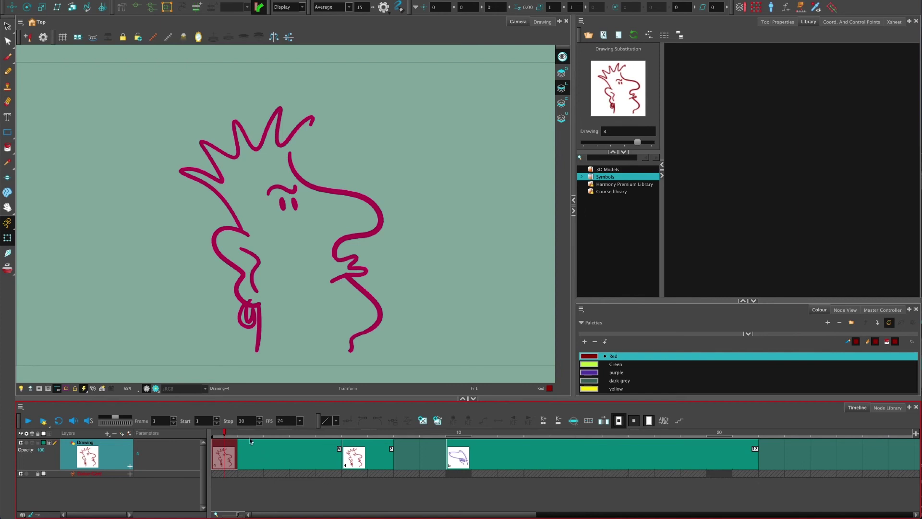
# Step: Check the held exposure of drawing 4 on either side of the key exposure at frame 6
pyautogui.click(274, 437)
pyautogui.moveTo(314, 446)
pyautogui.mouseDown()
pyautogui.moveTo(328, 446)
pyautogui.moveTo(250, 447)
pyautogui.moveTo(380, 446)
pyautogui.moveTo(314, 449)
pyautogui.moveTo(343, 451)
pyautogui.mouseUp()
pyautogui.click(303, 445)
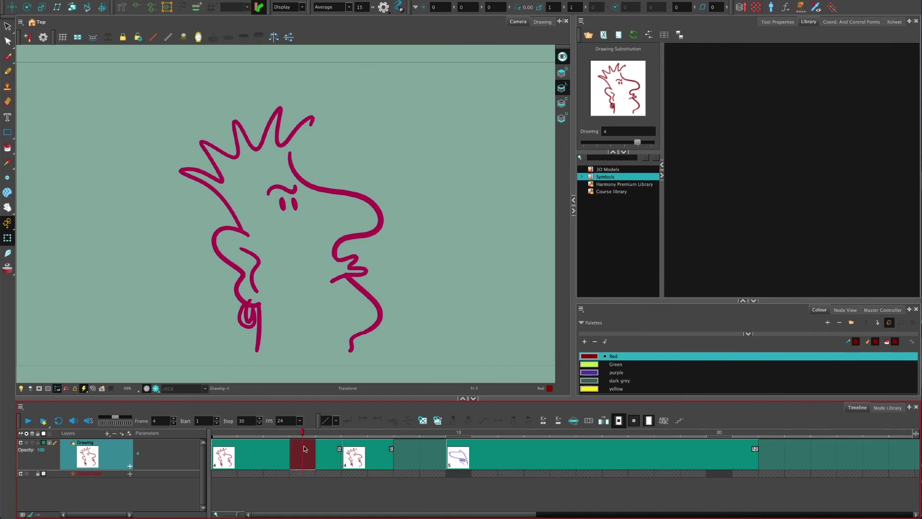
pyautogui.click(336, 449)
pyautogui.click(346, 449)
# Step: Add a key exposure at frame 3 within the held exposure of drawing 4
pyautogui.click(285, 456)
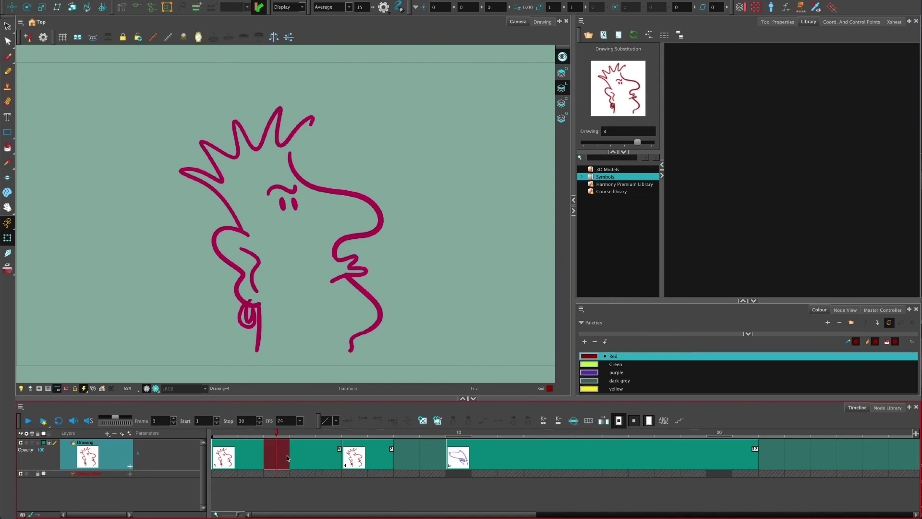
pyautogui.press('=')
pyautogui.press('-')
pyautogui.click(252, 454)
pyautogui.click(279, 455)
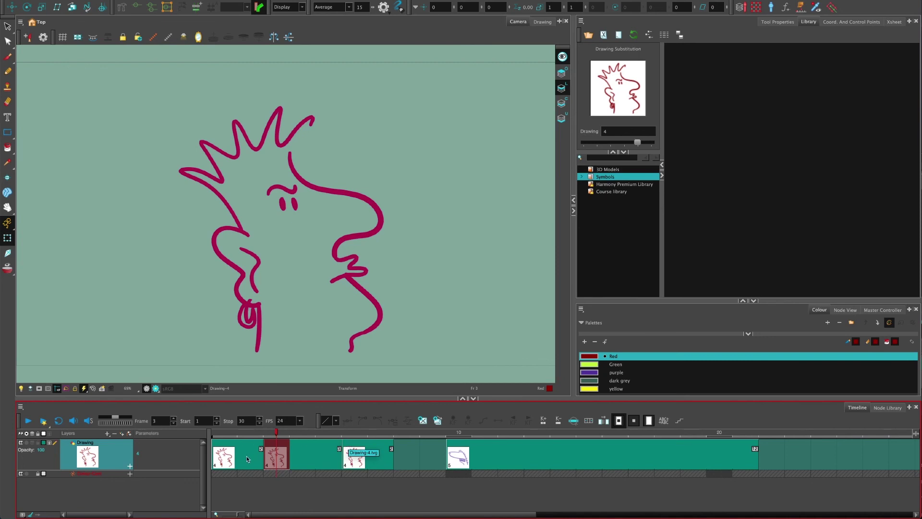
# Step: Remove the duplicate key exposures from frames 2 to 6 of the held drawing 4
pyautogui.moveTo(250, 456); pyautogui.dragTo(355, 459)
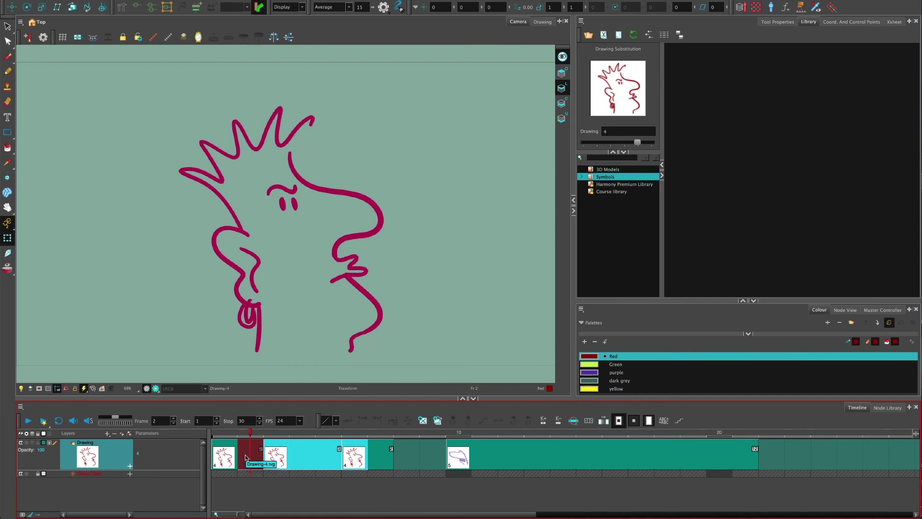
pyautogui.rightClick(287, 451)
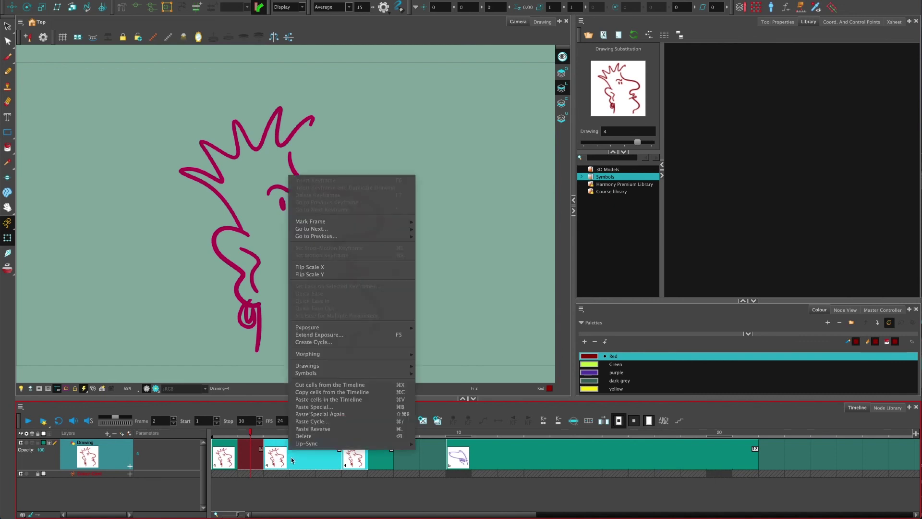
pyautogui.moveTo(406, 327)
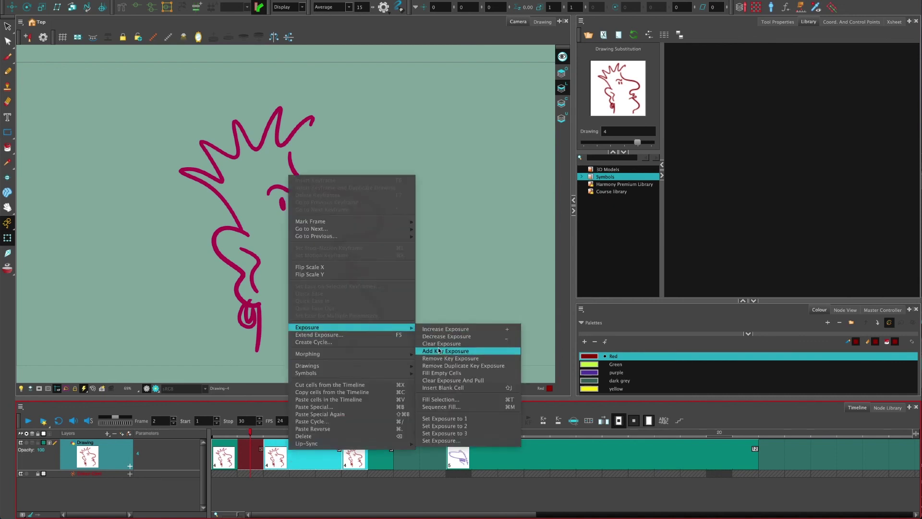
pyautogui.click(493, 367)
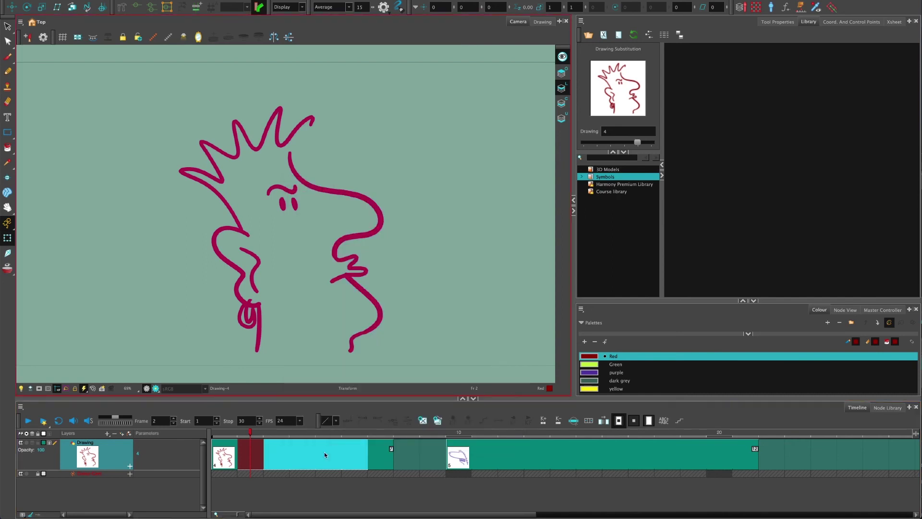
pyautogui.click(226, 455)
pyautogui.moveTo(239, 436); pyautogui.dragTo(381, 451)
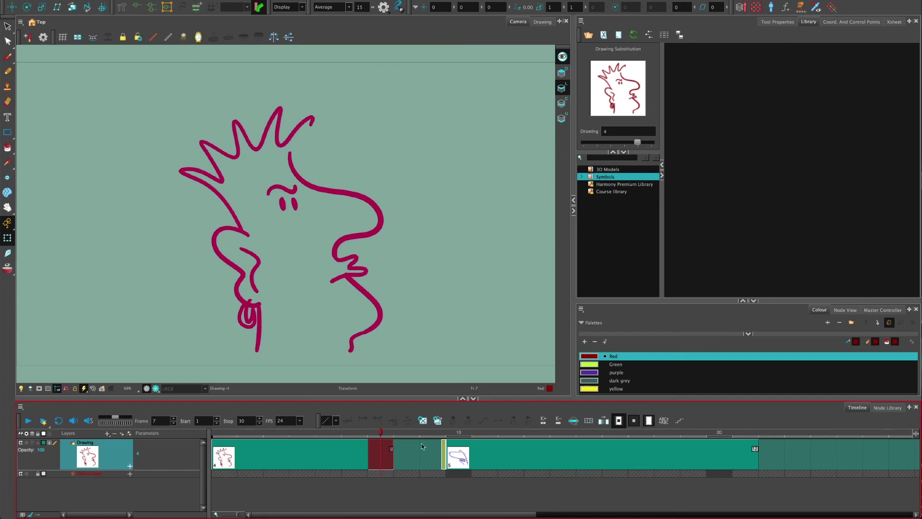
pyautogui.click(409, 454)
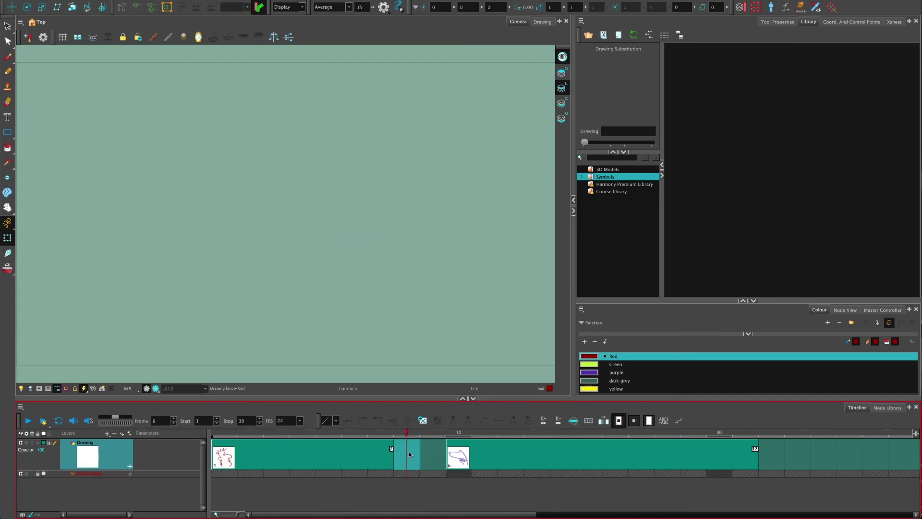
# Step: Move drawing 5 to frame 1 as the layer's only exposure and extend its exposure through frame 20
pyautogui.click(500, 455)
pyautogui.click(459, 455)
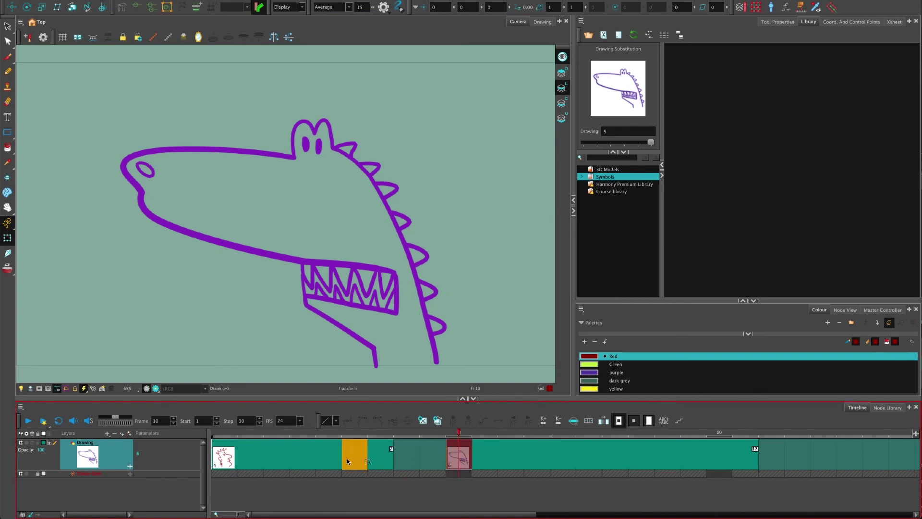
pyautogui.moveTo(368, 458); pyautogui.dragTo(233, 457)
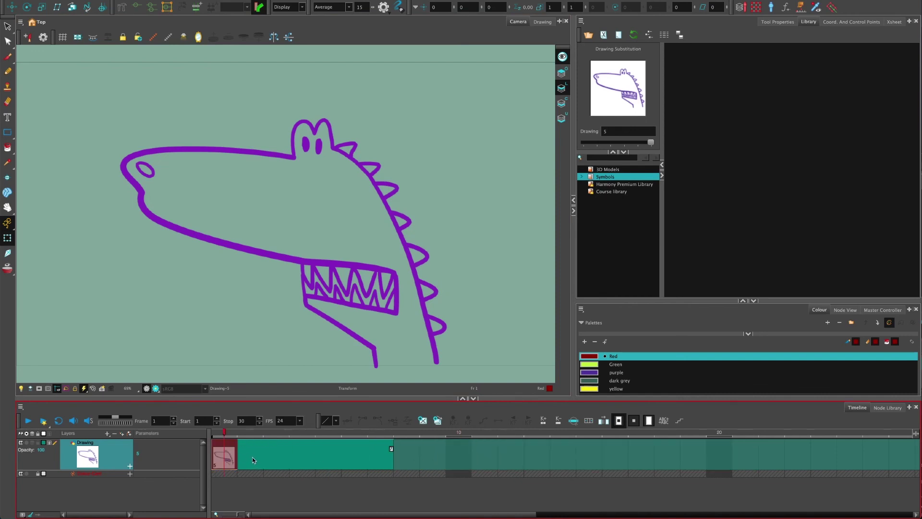
pyautogui.click(251, 457)
pyautogui.click(720, 456)
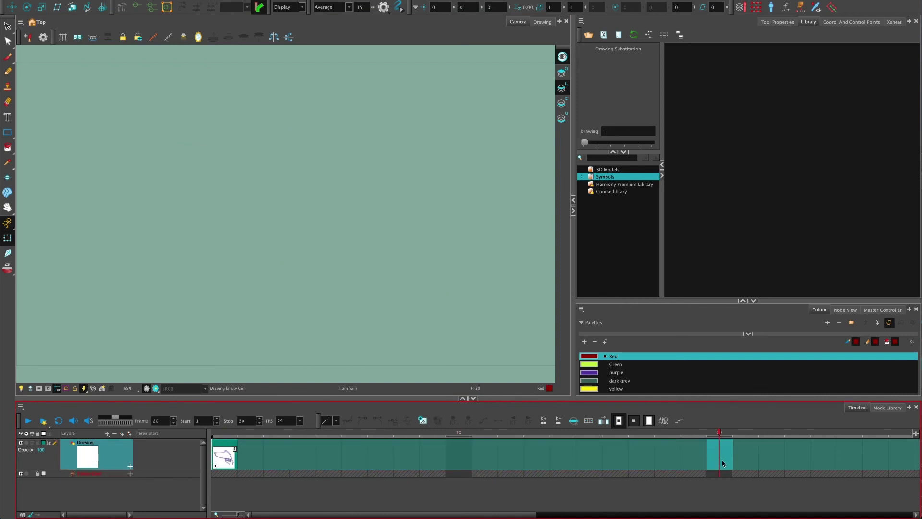
pyautogui.press('F5')
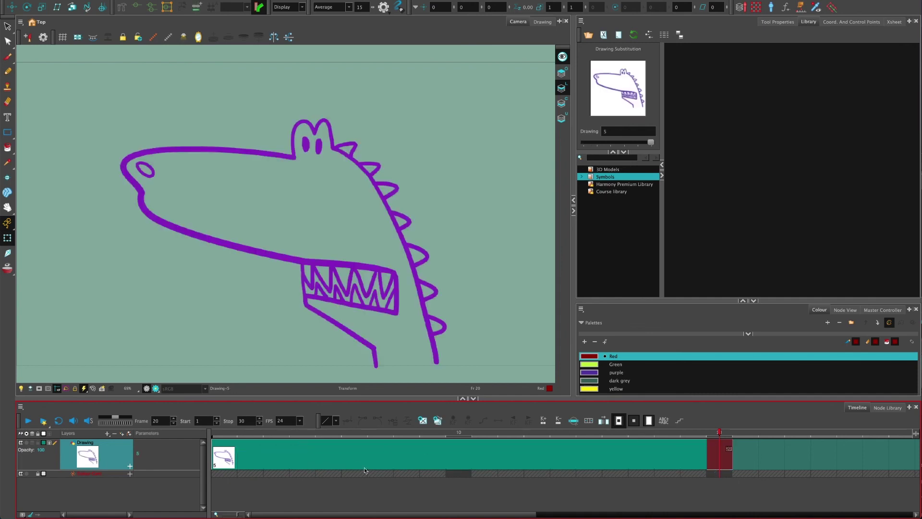
# Step: Clear the cells at frames 7, 13 and 11 to leave gaps in the held exposure of drawing 5
pyautogui.click(391, 463)
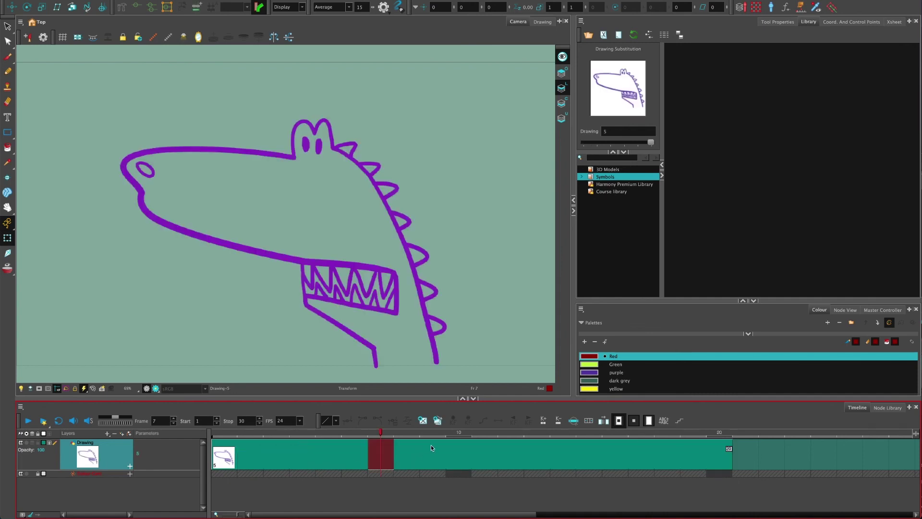
pyautogui.press('Delete')
pyautogui.click(539, 455)
pyautogui.press('Delete')
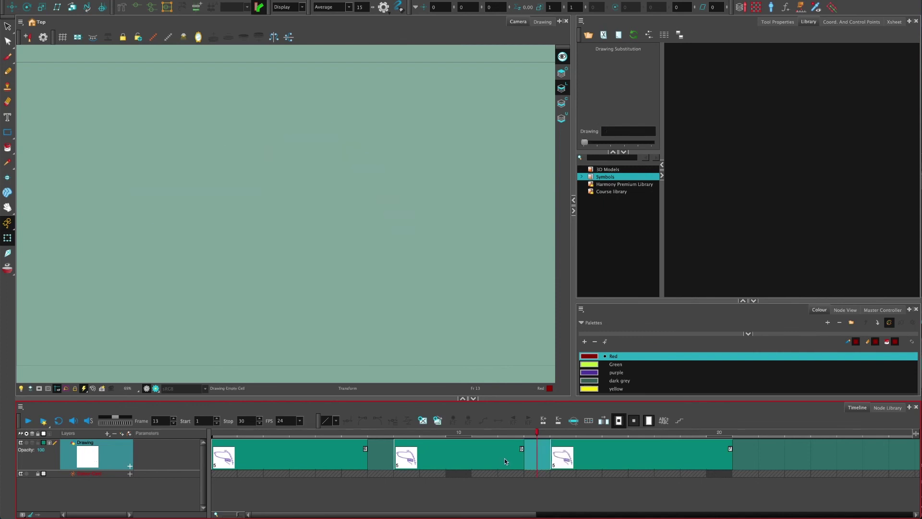
pyautogui.click(485, 456)
pyautogui.press('Delete')
pyautogui.click(384, 459)
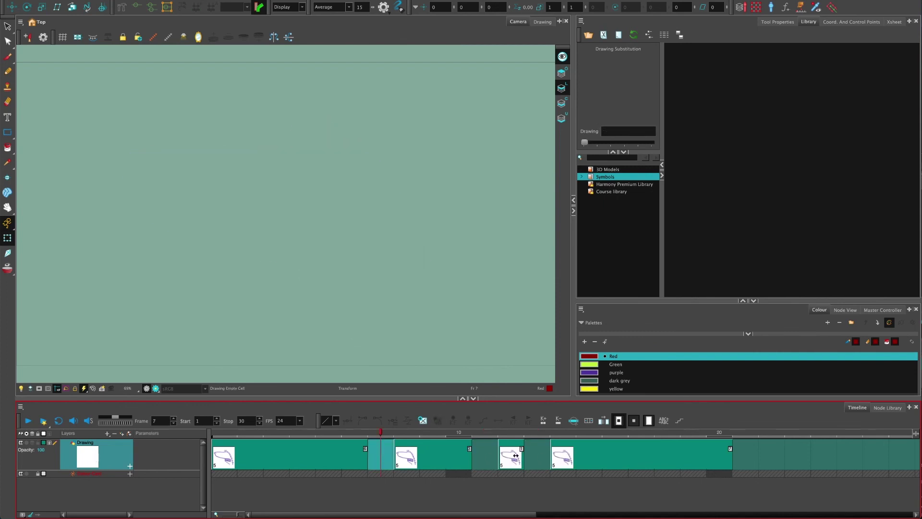
pyautogui.click(492, 455)
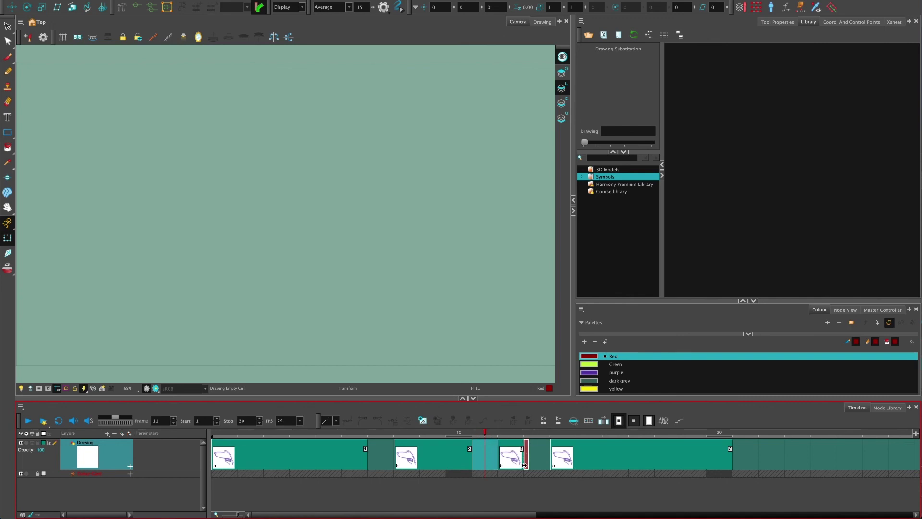
# Step: Fill the empty cell at frame 7 with drawing 5
pyautogui.moveTo(524, 465); pyautogui.dragTo(524, 439)
pyautogui.click(383, 460)
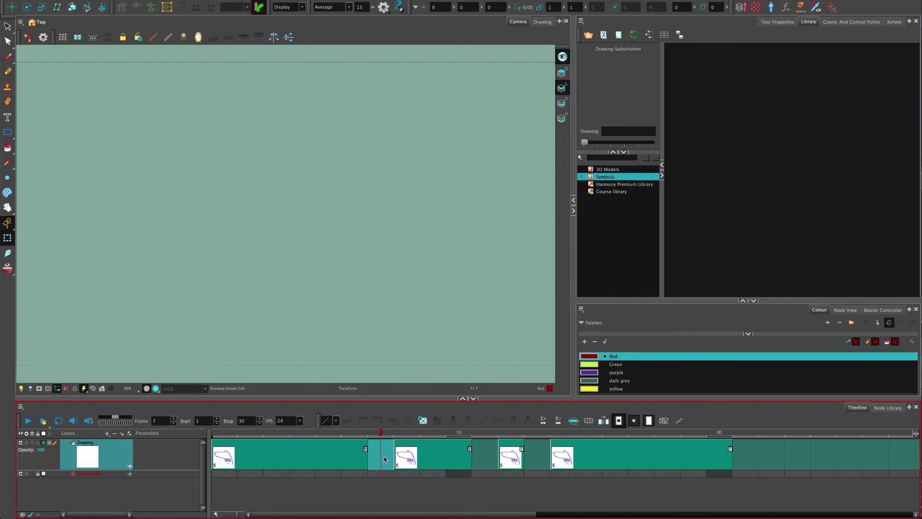
pyautogui.write('5')
pyautogui.press('Return')
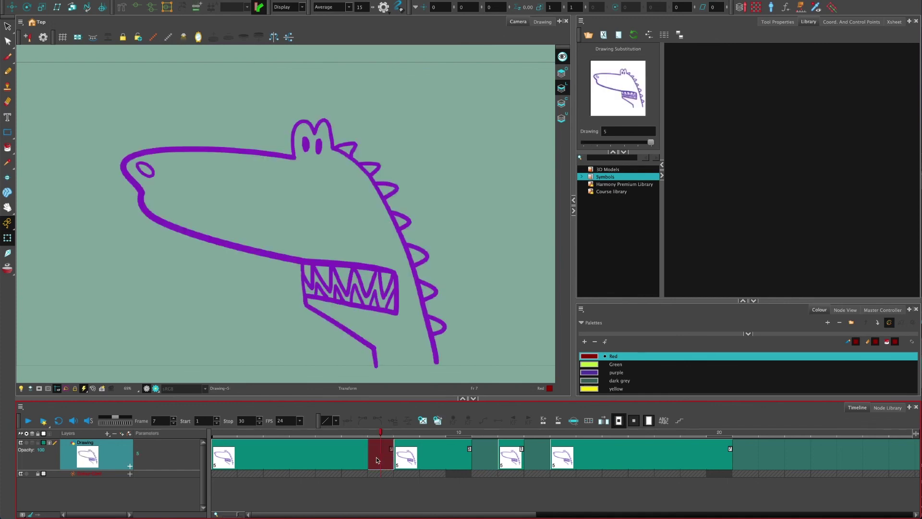
pyautogui.scroll(2, 382, 465)
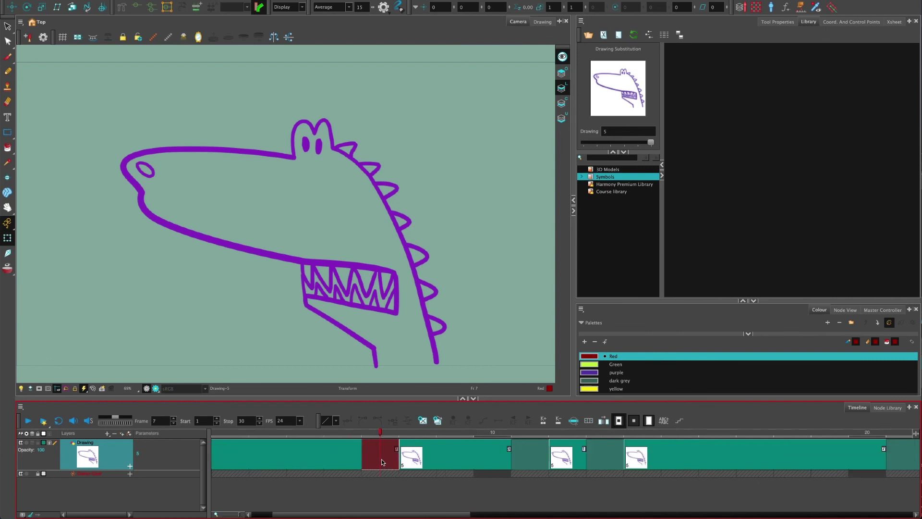
pyautogui.scroll(1, 381, 462)
pyautogui.scroll(-2, 382, 458)
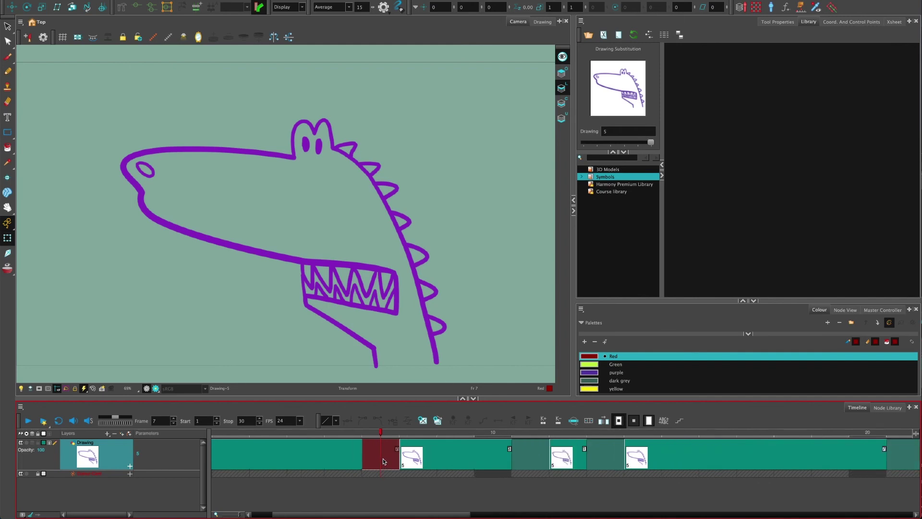
# Step: Clear the exposures of drawing 5 at frames 7 and 6
pyautogui.press('Delete')
pyautogui.click(355, 457)
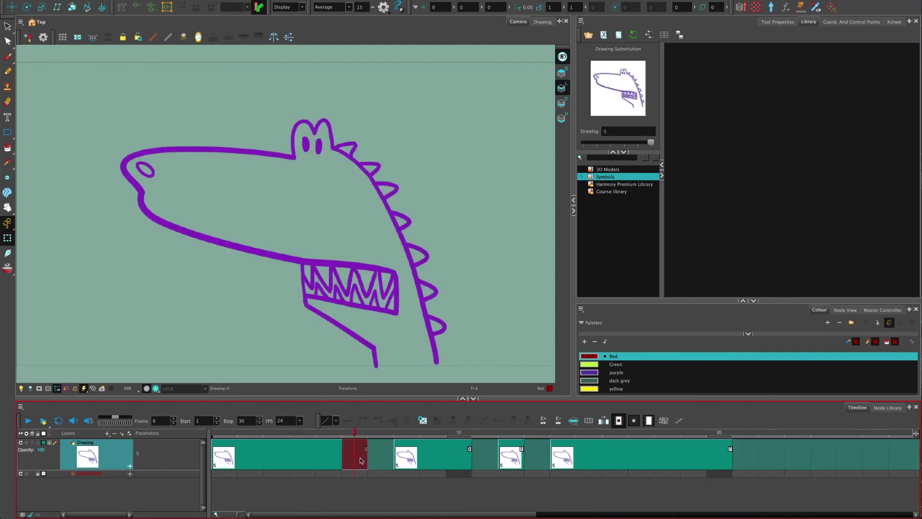
pyautogui.press('Delete')
# Step: Use Fill Empty Cells on frames 1 to 20 to close the gaps between the exposures of drawing 5
pyautogui.click(331, 459)
pyautogui.click(228, 455)
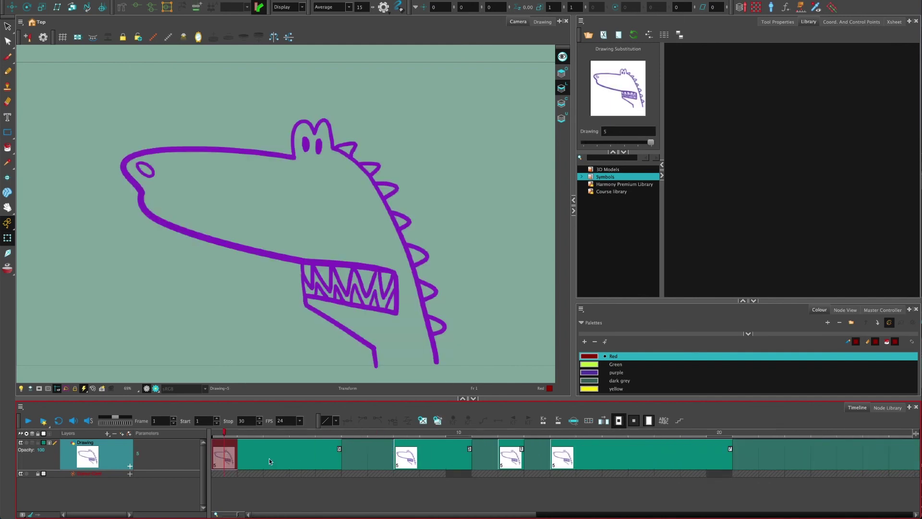
pyautogui.keyDown('shift'); pyautogui.click(721, 454); pyautogui.keyUp('shift')
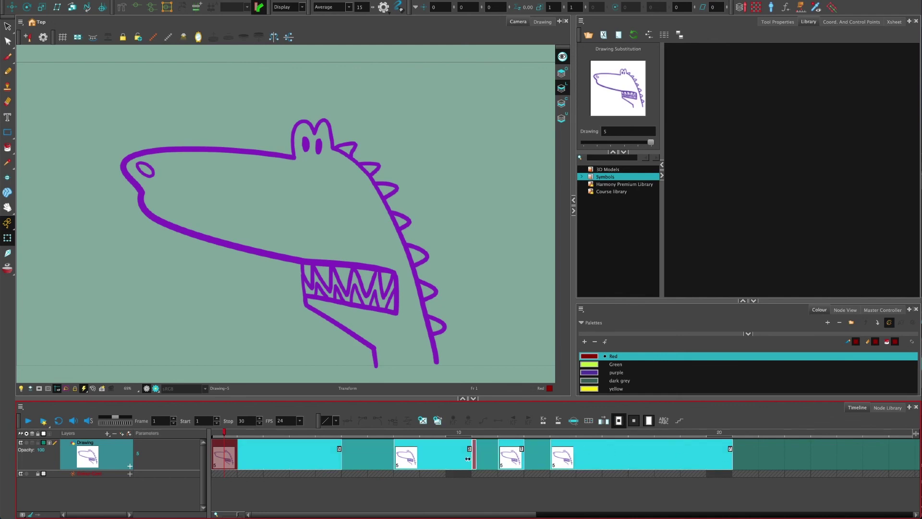
pyautogui.rightClick(450, 457)
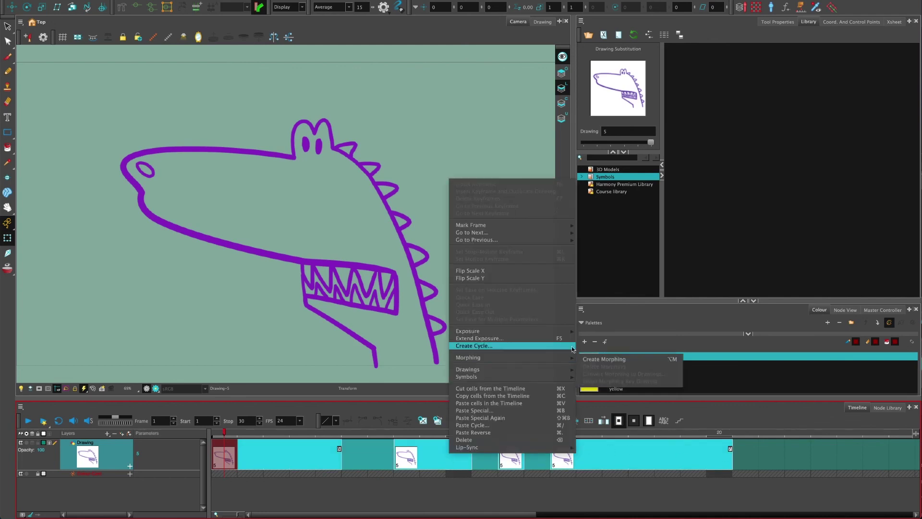
pyautogui.moveTo(575, 332)
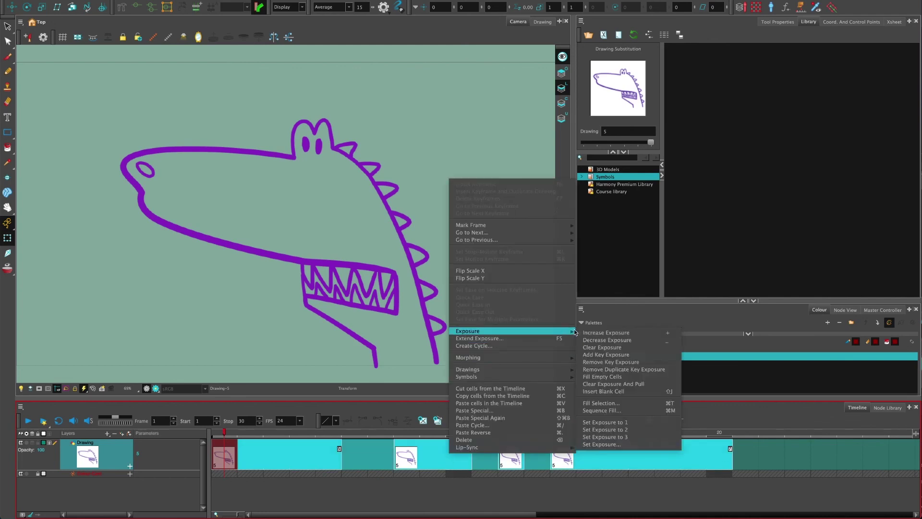
pyautogui.click(602, 377)
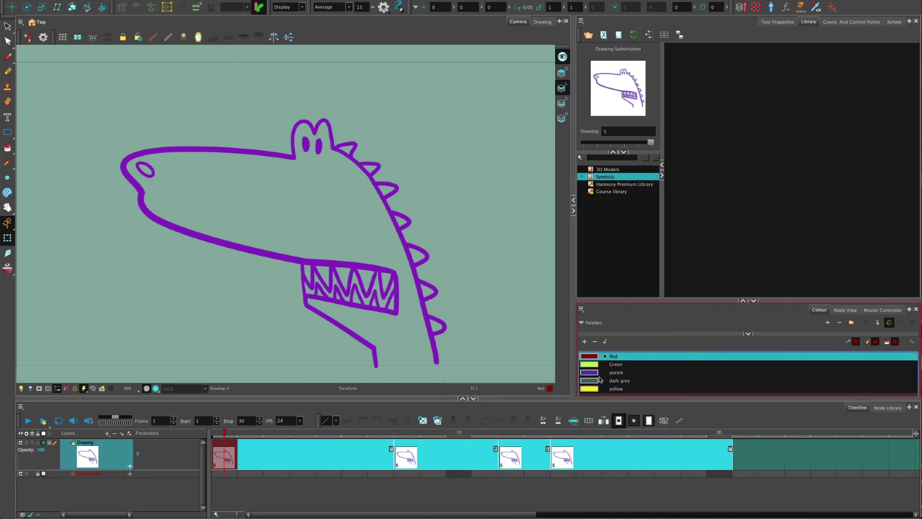
# Step: Remove the duplicate key exposures across frames 1 to 20 to make one continuous hold of drawing 5
pyautogui.rightClick(536, 452)
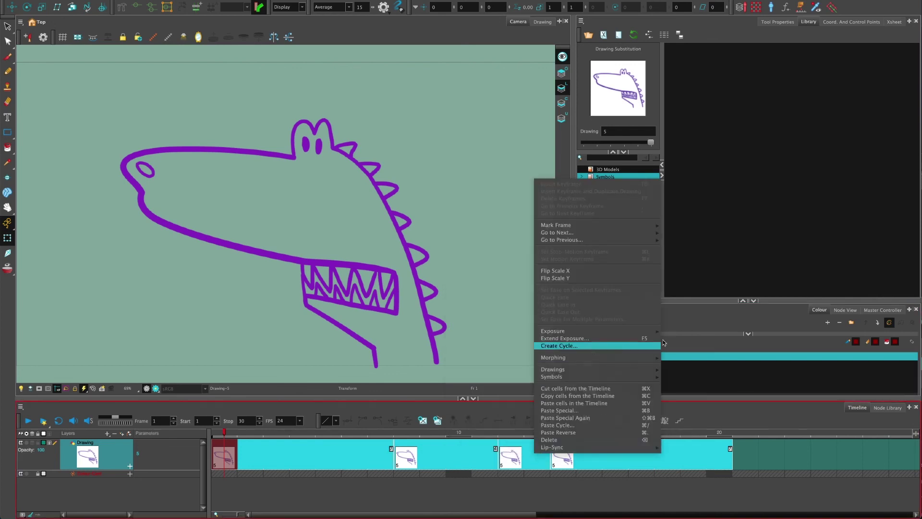
pyautogui.moveTo(652, 331)
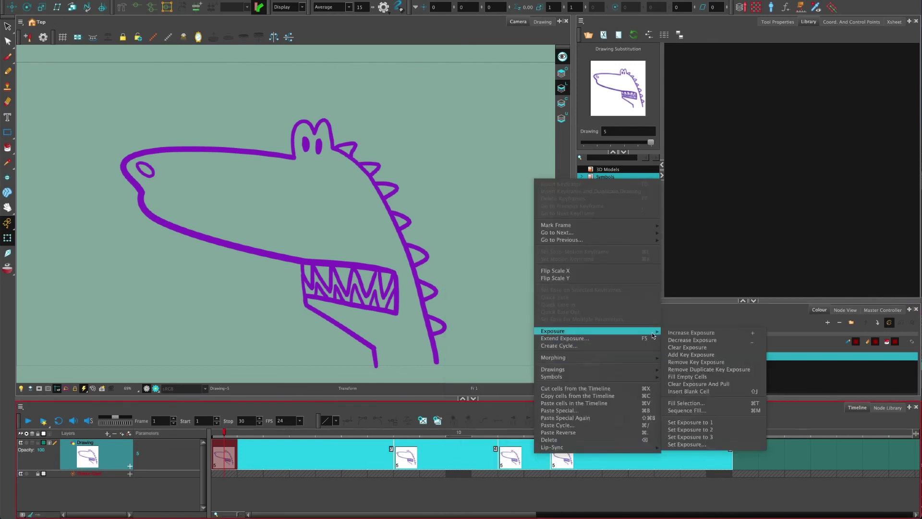
pyautogui.click(684, 368)
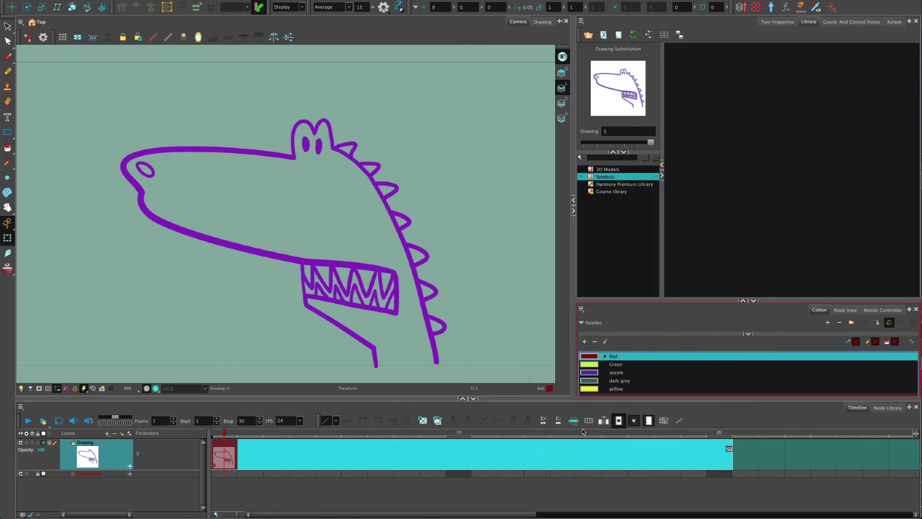
pyautogui.click(304, 446)
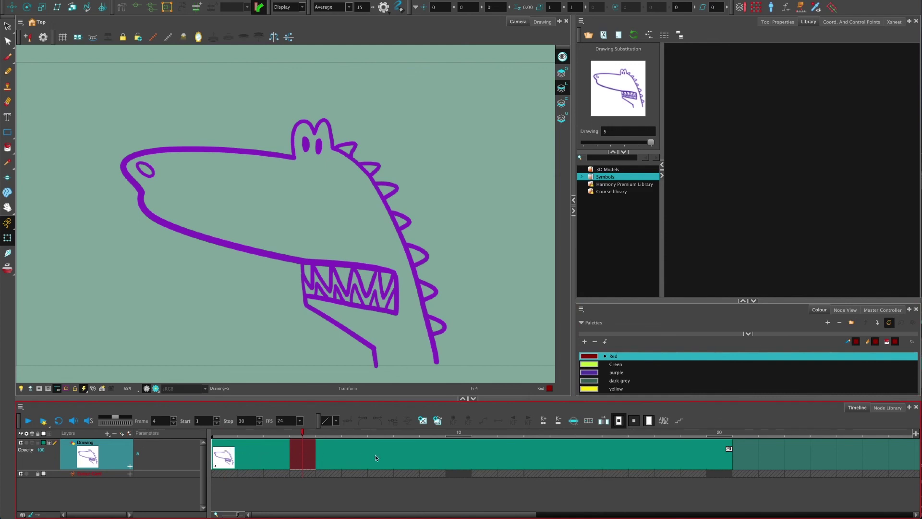
# Step: Clear the cells at frames 9 and 8 within the held drawing 5
pyautogui.click(428, 454)
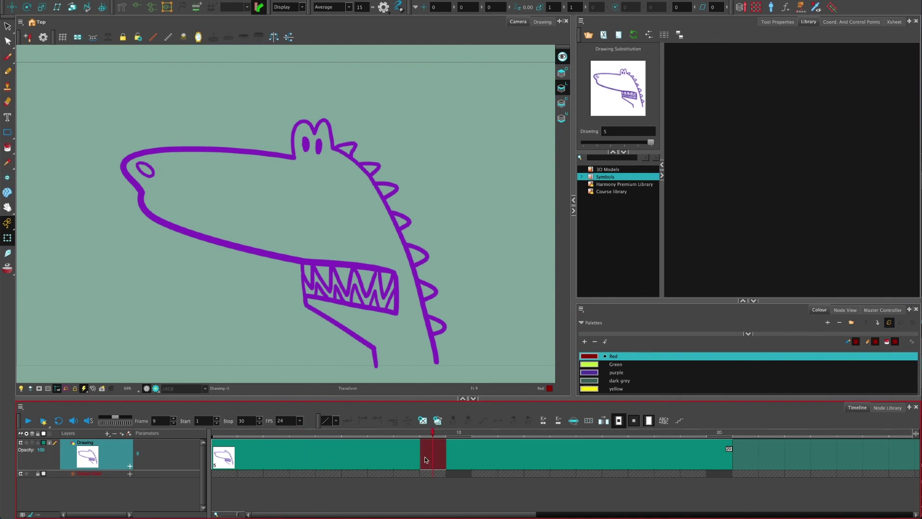
pyautogui.press('Delete')
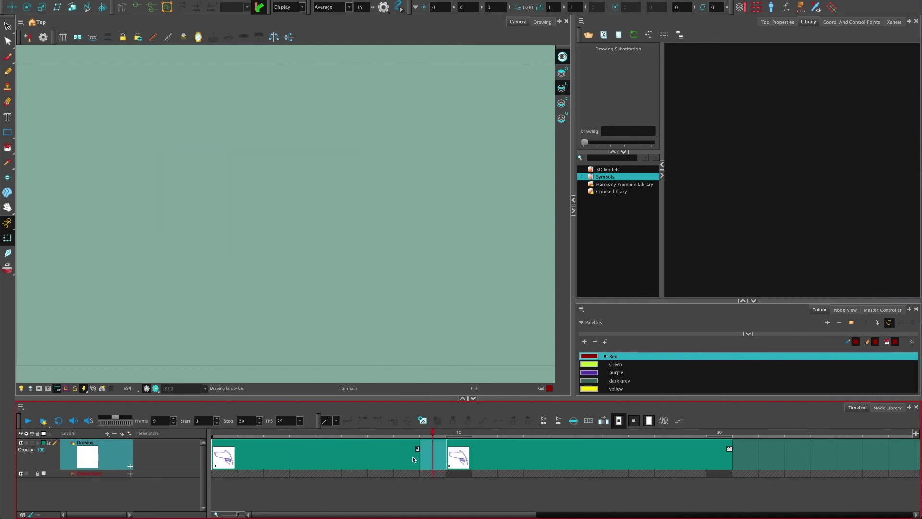
pyautogui.click(411, 458)
pyautogui.press('Delete')
# Step: Create an empty drawing at frame 8 and extend its exposure through frame 9
pyautogui.click(434, 457)
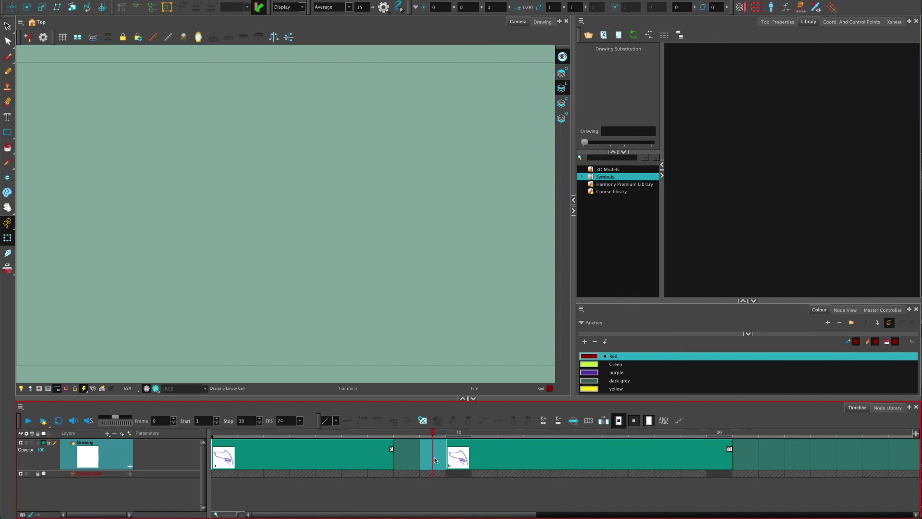
pyautogui.click(406, 459)
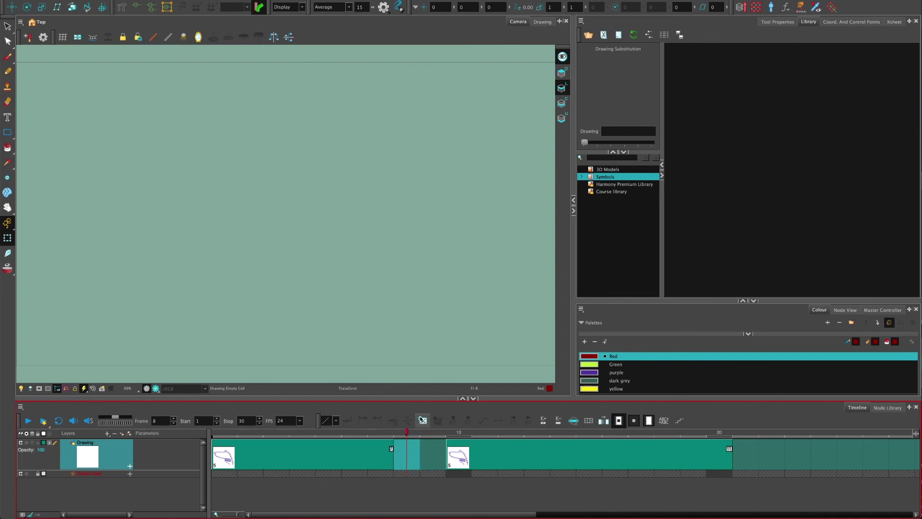
pyautogui.click(422, 420)
pyautogui.click(428, 451)
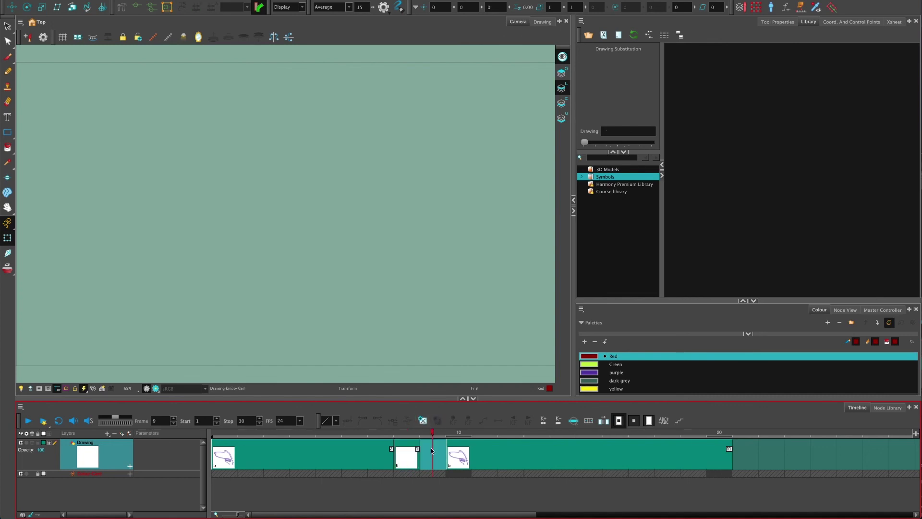
pyautogui.press('F5')
pyautogui.click(377, 433)
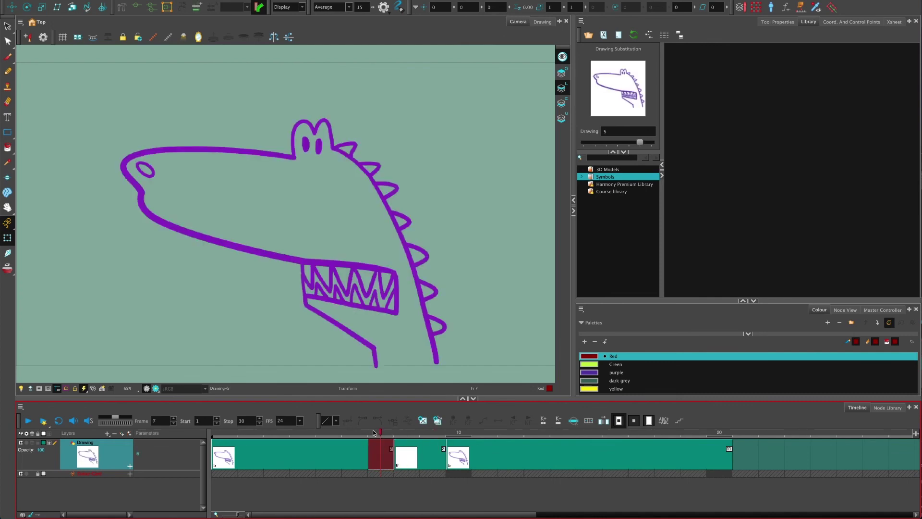
pyautogui.click(405, 440)
pyautogui.click(430, 444)
pyautogui.click(414, 441)
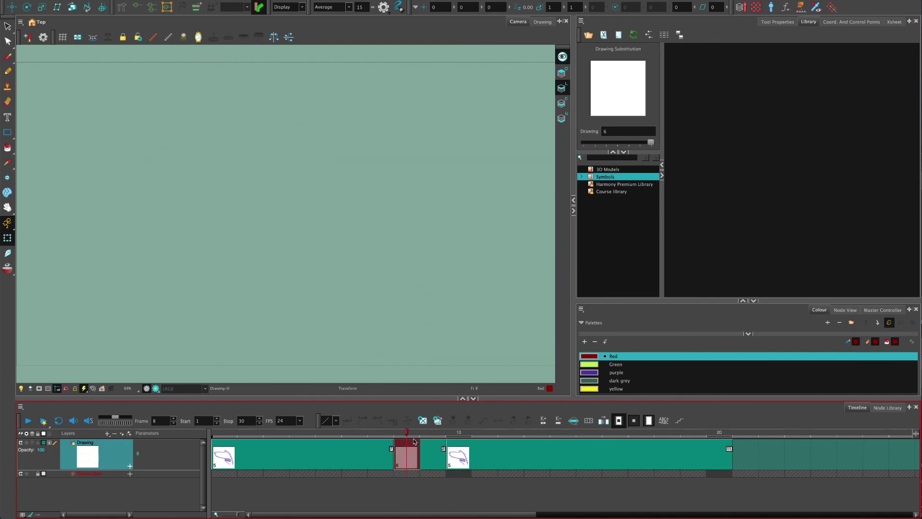
pyautogui.click(388, 435)
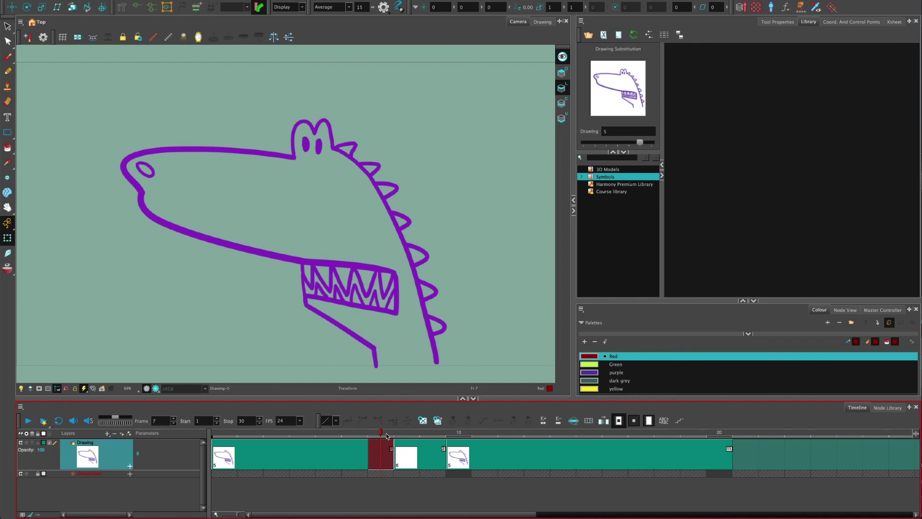
# Step: Clear the blank drawing from frames 8 and 9 and extend the preceding exposure of drawing 5 through frame 9
pyautogui.click(415, 441)
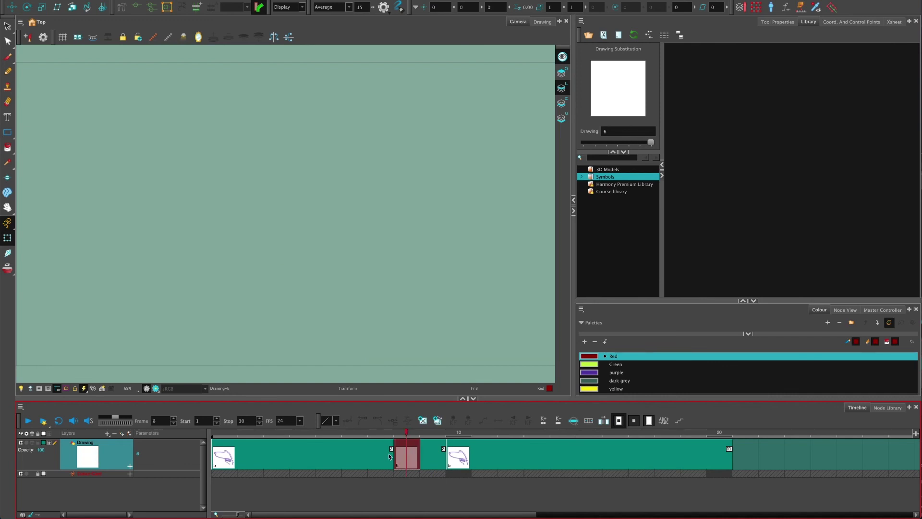
pyautogui.keyDown('shift'); pyautogui.click(429, 455); pyautogui.keyUp('shift')
pyautogui.press('Delete')
pyautogui.click(434, 456)
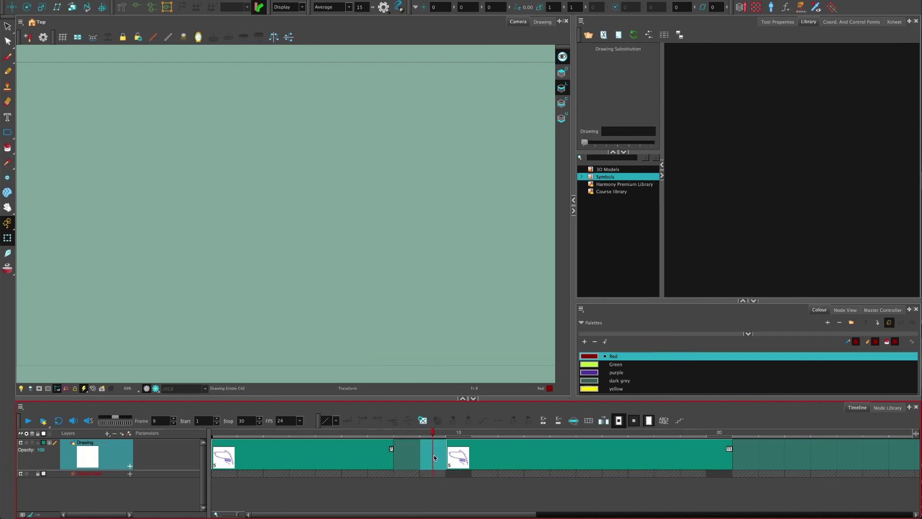
pyautogui.press('F5')
pyautogui.click(402, 451)
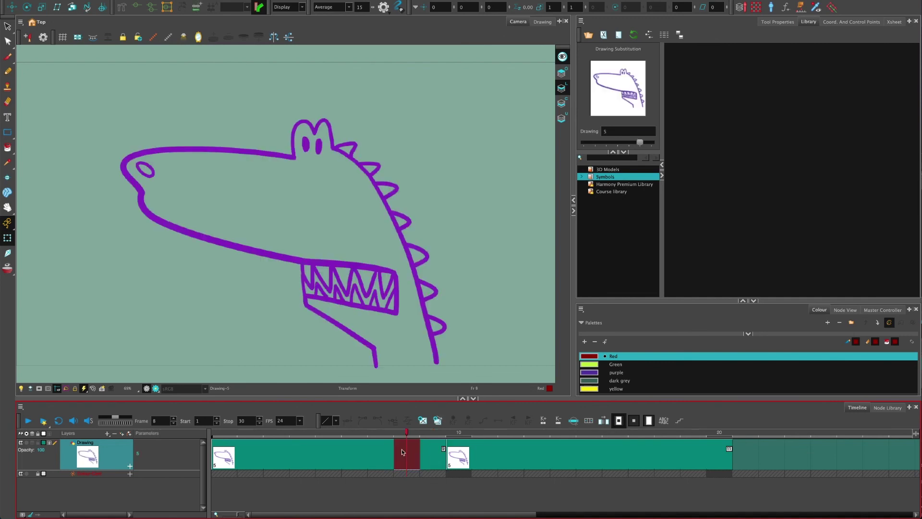